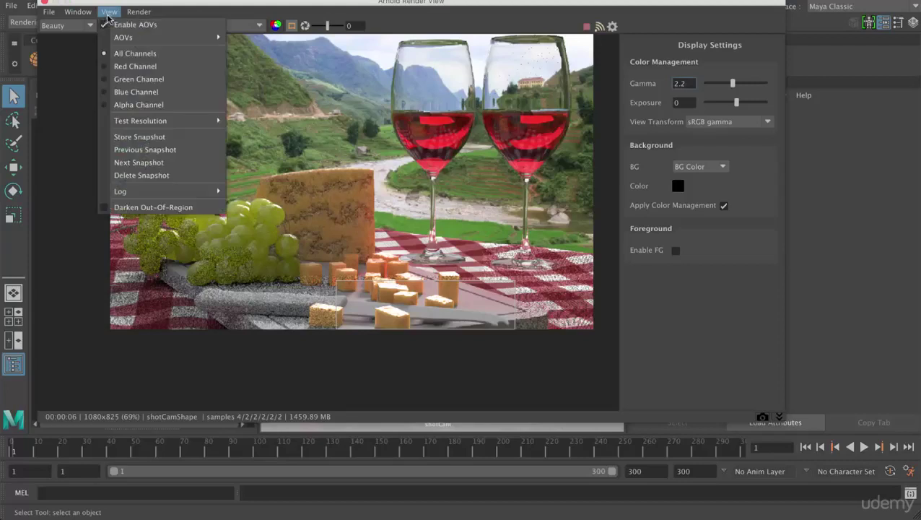
Set the render's test resolution to 75% and display the image at real size around the knife
{"action": "mouse_move", "coordinate": [173, 121]}
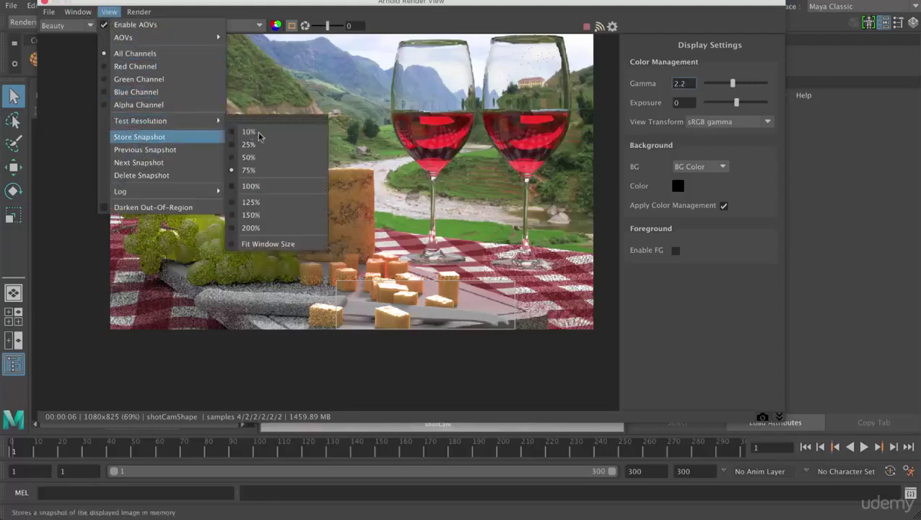
{"action": "left_click", "coordinate": [251, 168]}
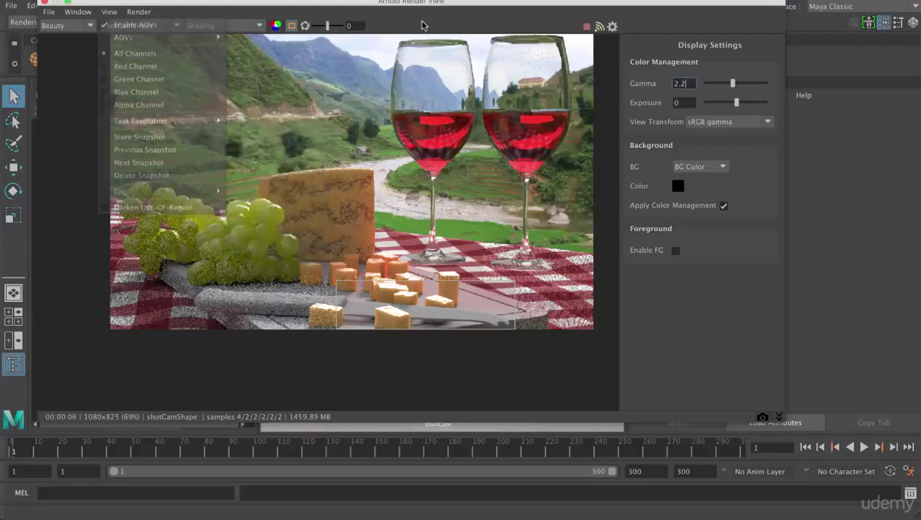
{"action": "left_click", "coordinate": [292, 27]}
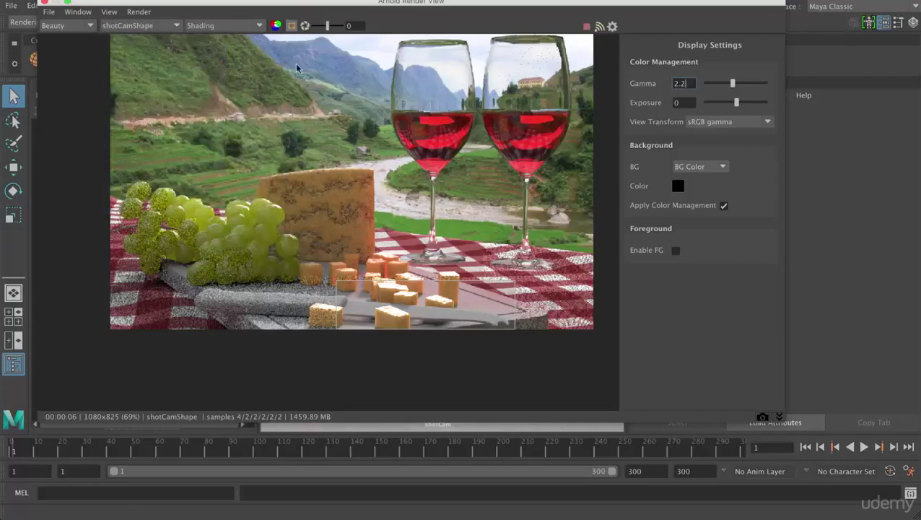
{"action": "left_click", "coordinate": [109, 12]}
{"action": "mouse_move", "coordinate": [77, 11]}
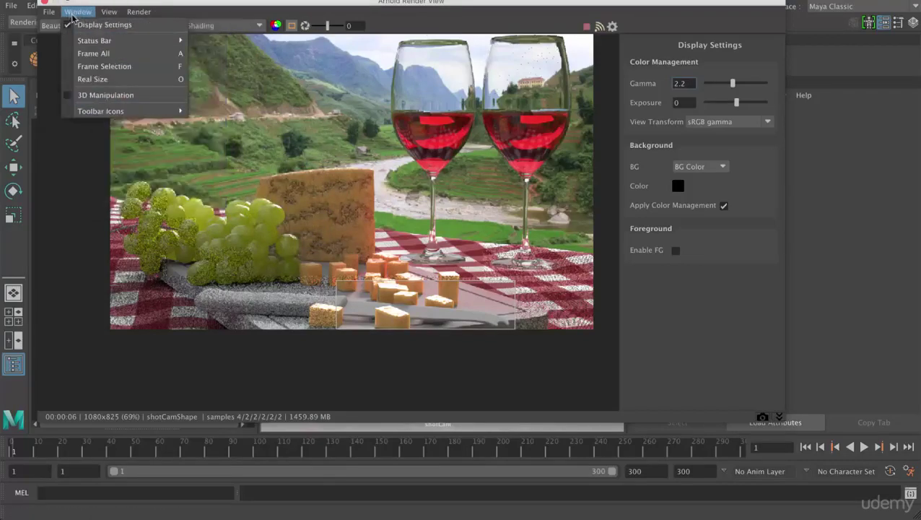
{"action": "left_click", "coordinate": [99, 80]}
{"action": "left_click_drag", "start_coordinate": [468, 324], "coordinate": [430, 172]}
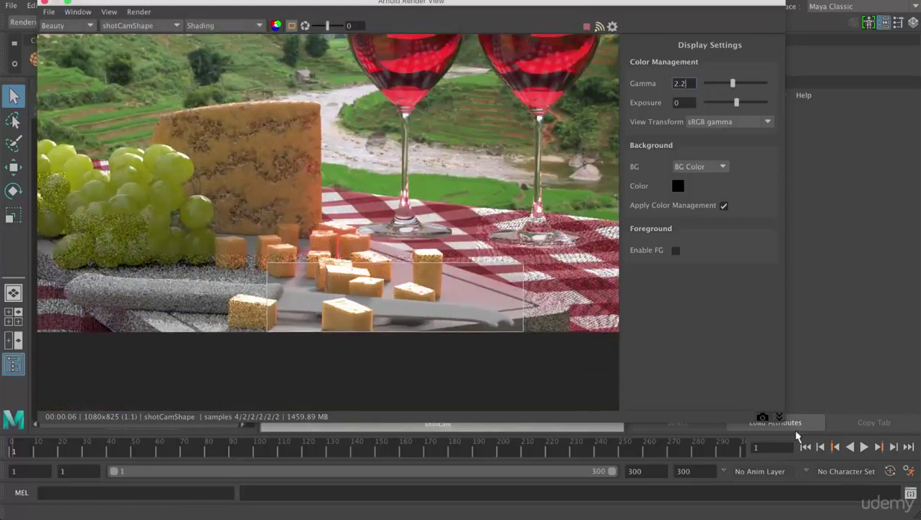
Shrink the Arnold Render View, move it clear of the Outliner, and select the blade faces in knife_metal_material_selection
{"action": "left_click_drag", "start_coordinate": [783, 419], "coordinate": [711, 321]}
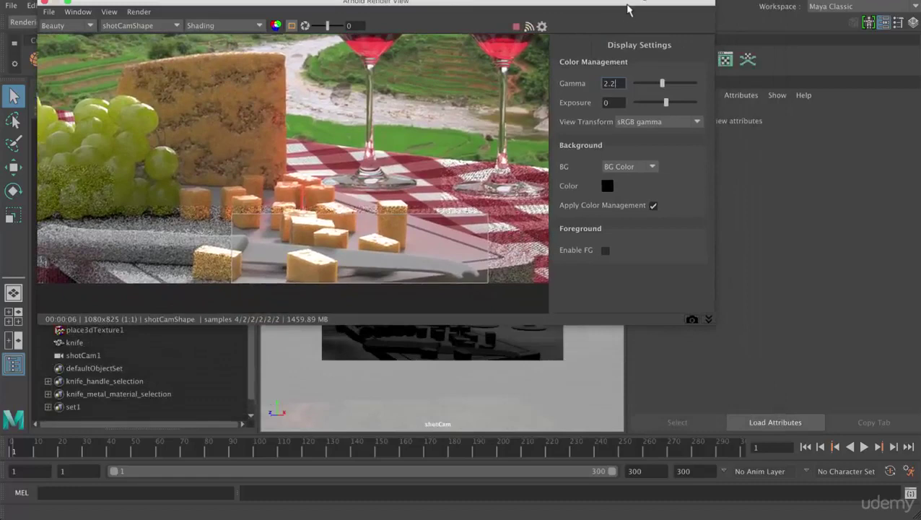
{"action": "left_click_drag", "start_coordinate": [627, 10], "coordinate": [835, 99]}
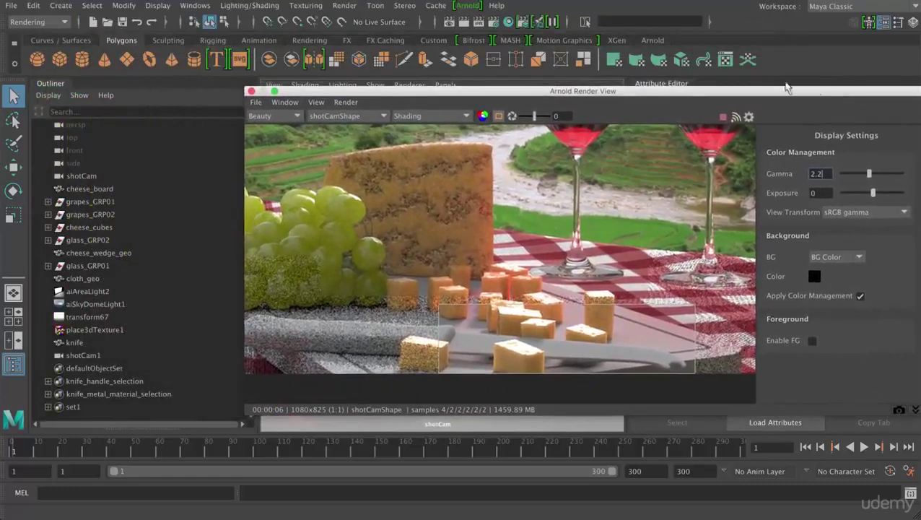
{"action": "left_click", "coordinate": [106, 395]}
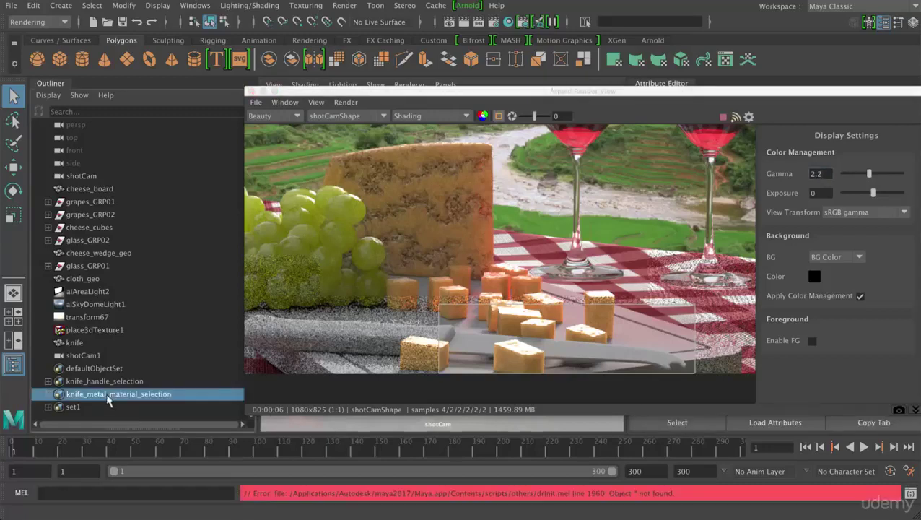
{"action": "left_click", "coordinate": [106, 399]}
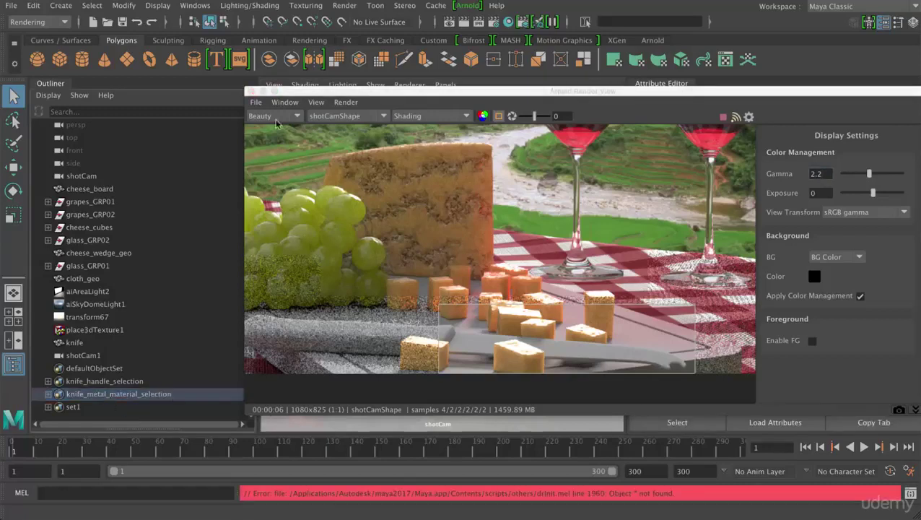
{"action": "left_click_drag", "start_coordinate": [287, 85], "coordinate": [276, 426]}
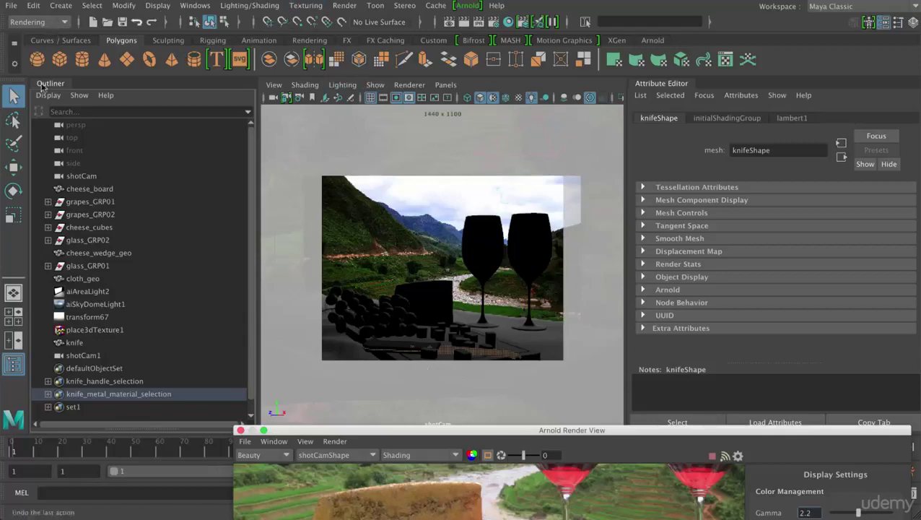
Assign a new Arnold aiStandard material to the selected knife blade faces
{"action": "left_click", "coordinate": [257, 7]}
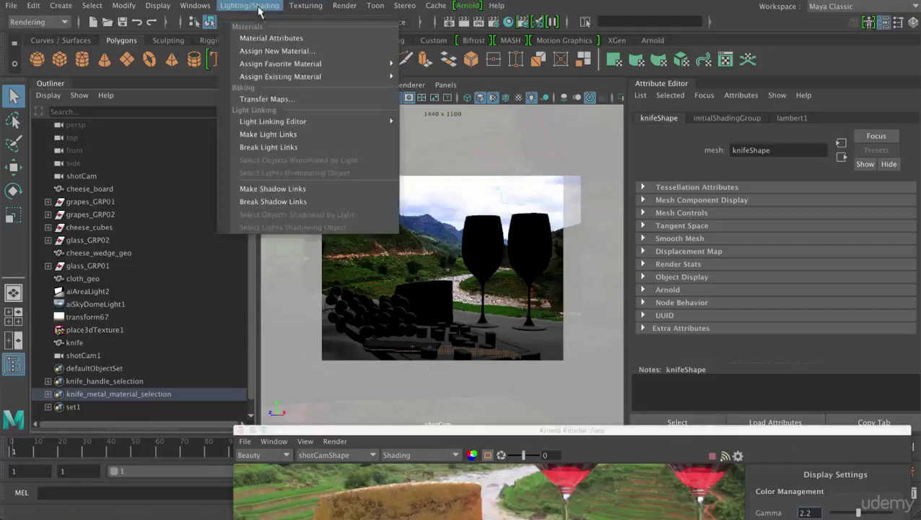
{"action": "mouse_move", "coordinate": [314, 78]}
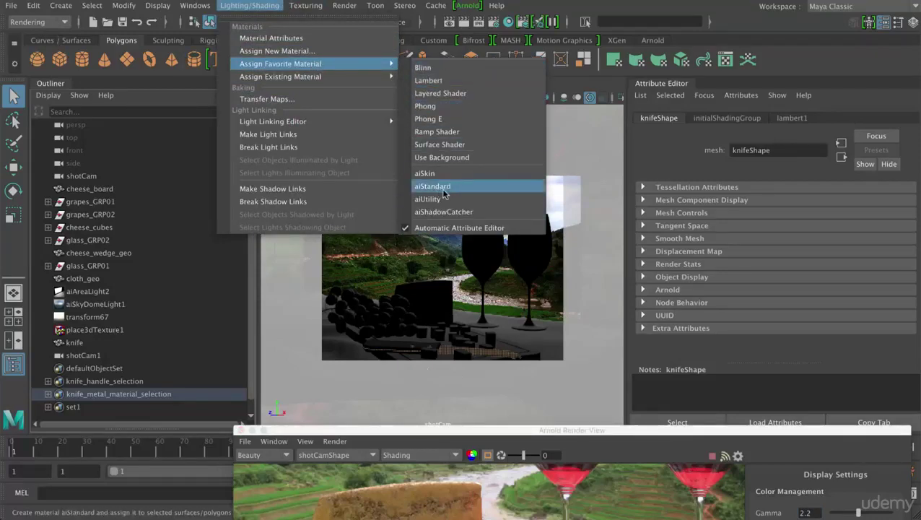
{"action": "left_click", "coordinate": [289, 51]}
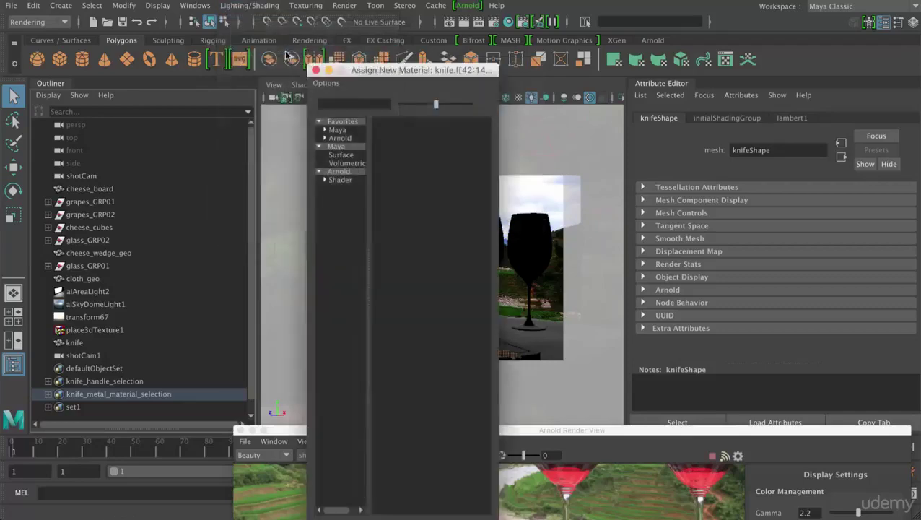
{"action": "left_click", "coordinate": [343, 181]}
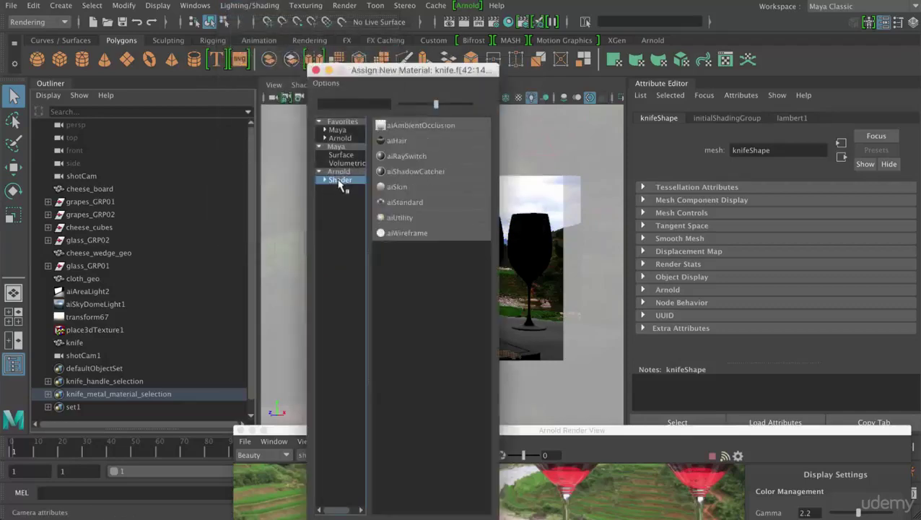
{"action": "left_click", "coordinate": [406, 204]}
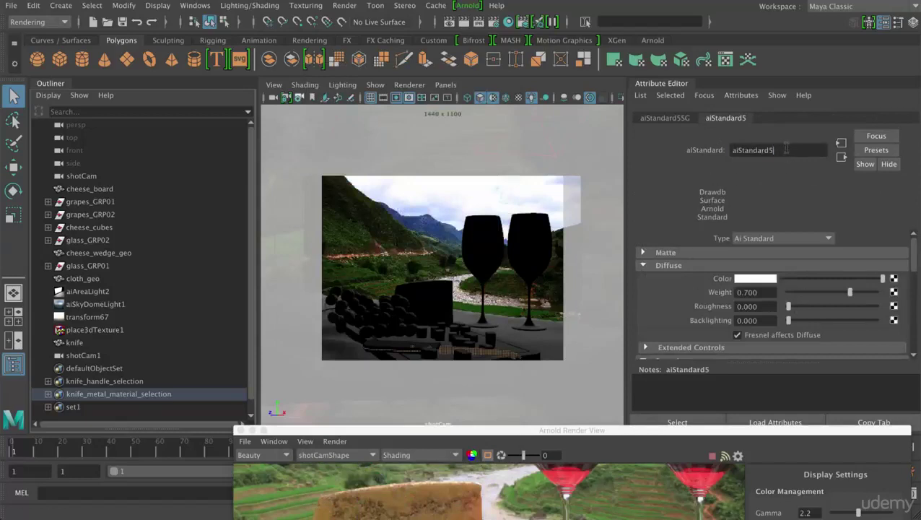
Rename the new aiStandard material as knife_blade
{"action": "double_click", "coordinate": [786, 149]}
{"action": "type", "text": "knife_blade"}
{"action": "key", "text": "Return"}
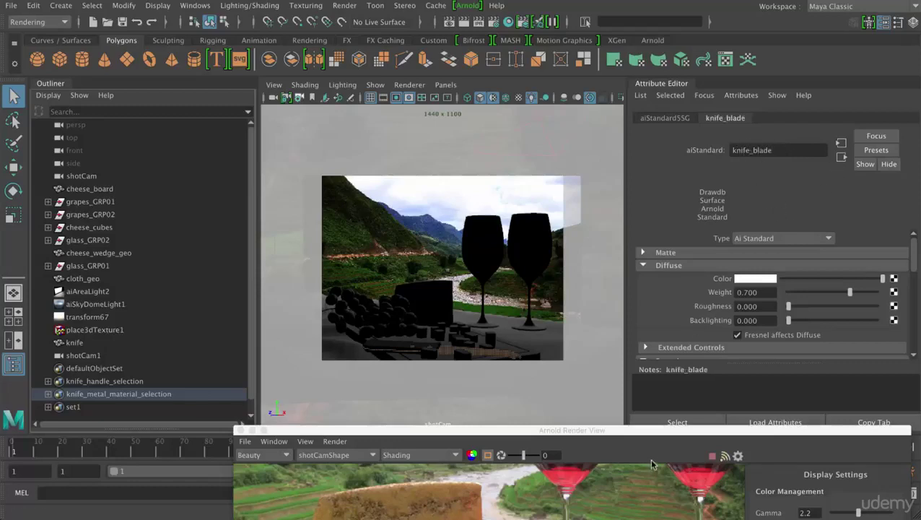
Arrange the Arnold Render View beside the Attribute Editor, with its display settings hidden and the knife in view
{"action": "left_click_drag", "start_coordinate": [655, 438], "coordinate": [442, 68]}
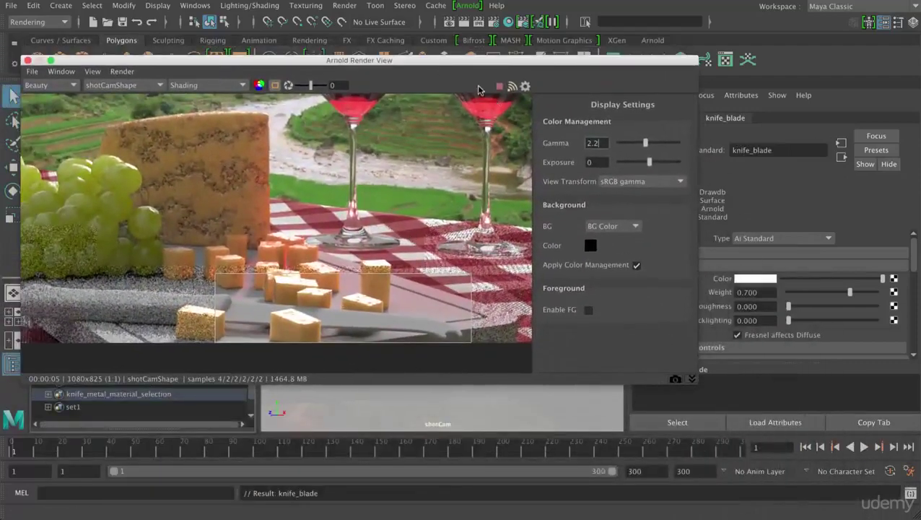
{"action": "left_click_drag", "start_coordinate": [533, 62], "coordinate": [527, 88]}
{"action": "left_click_drag", "start_coordinate": [851, 288], "coordinate": [885, 288]}
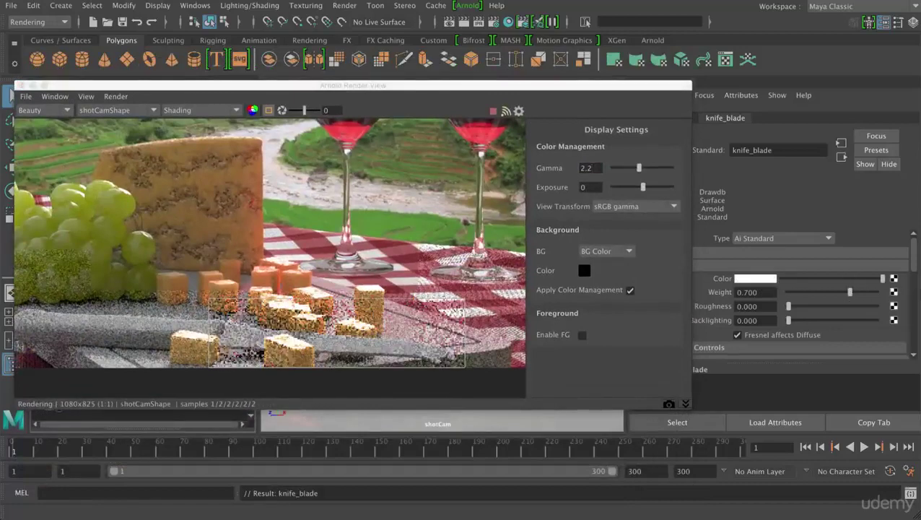
{"action": "left_click_drag", "start_coordinate": [340, 86], "coordinate": [376, 82]}
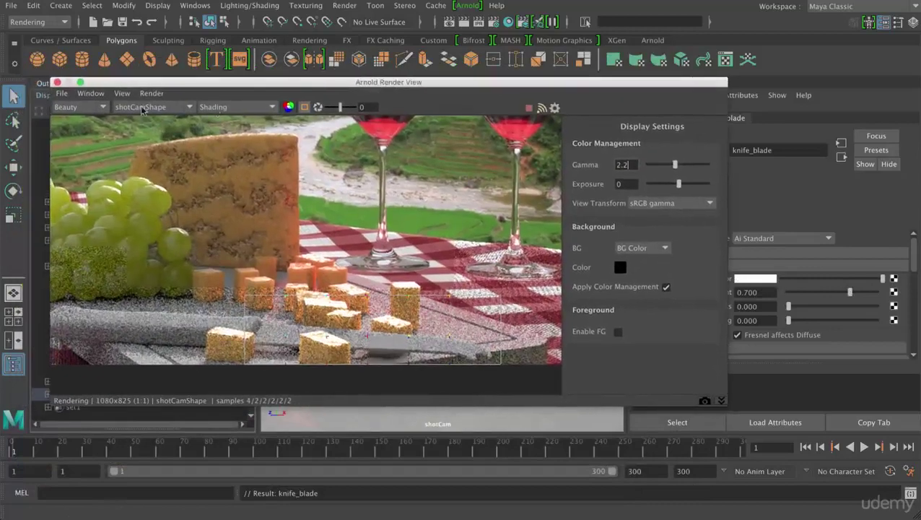
{"action": "left_click", "coordinate": [122, 95]}
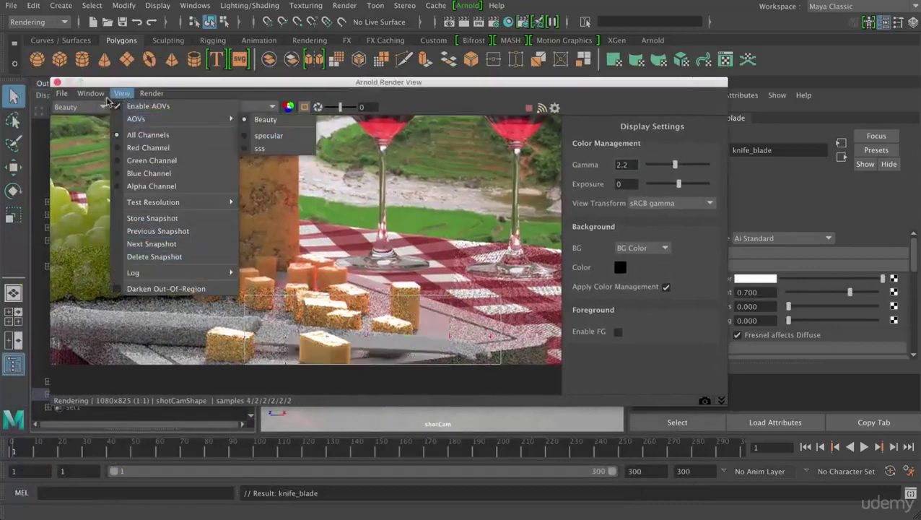
{"action": "mouse_move", "coordinate": [154, 99]}
{"action": "left_click", "coordinate": [174, 186]}
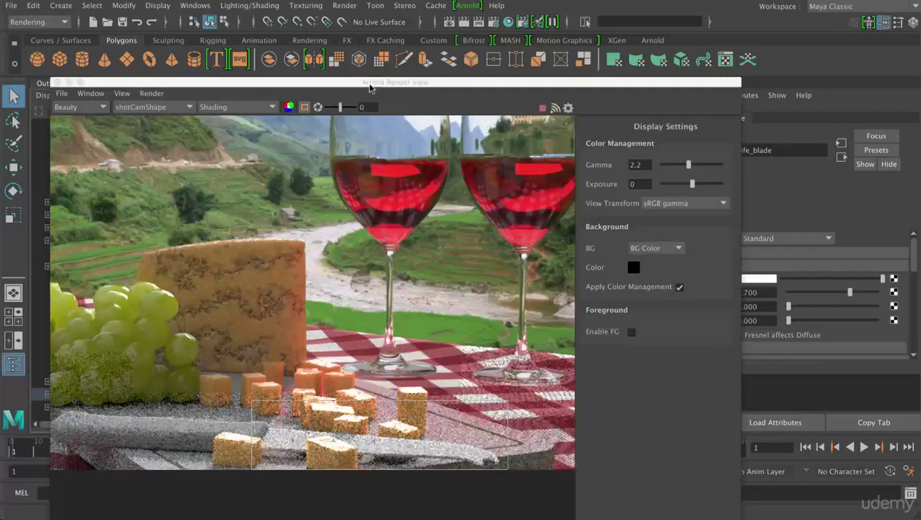
{"action": "left_click_drag", "start_coordinate": [370, 83], "coordinate": [380, 47]}
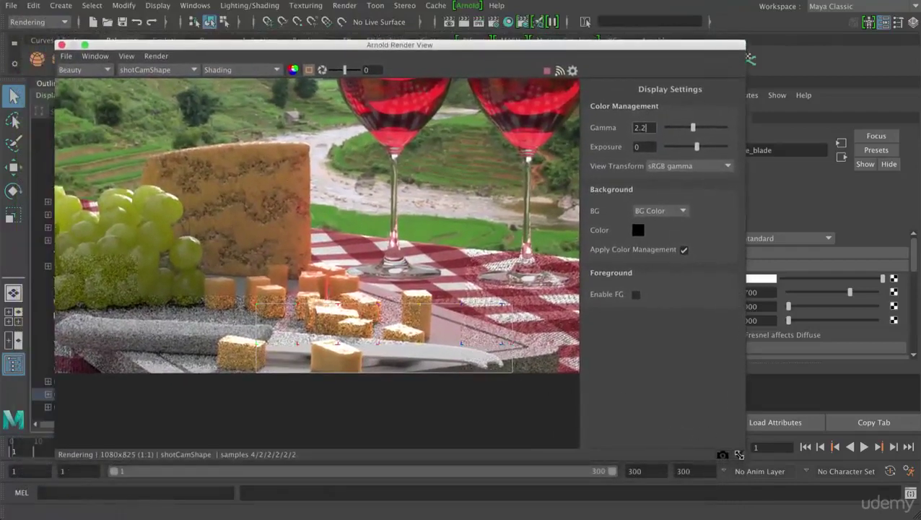
{"action": "left_click", "coordinate": [573, 71]}
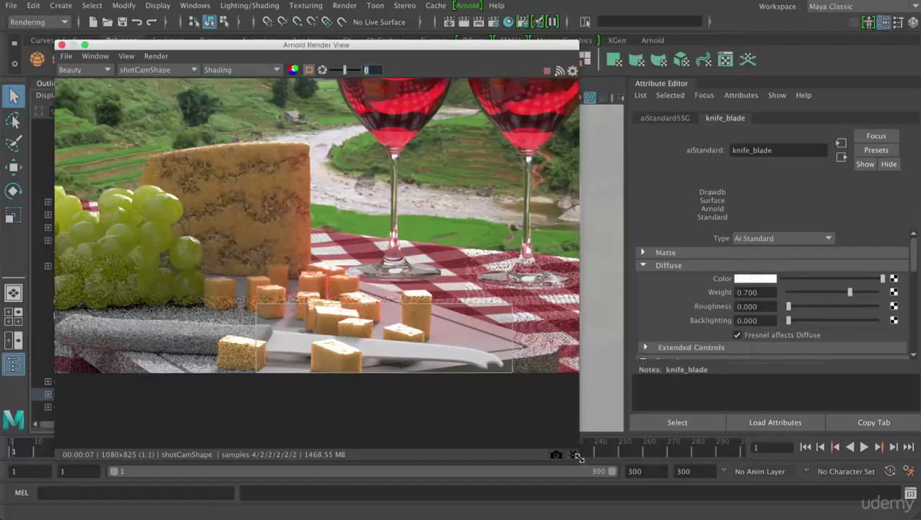
{"action": "left_click_drag", "start_coordinate": [577, 457], "coordinate": [569, 352]}
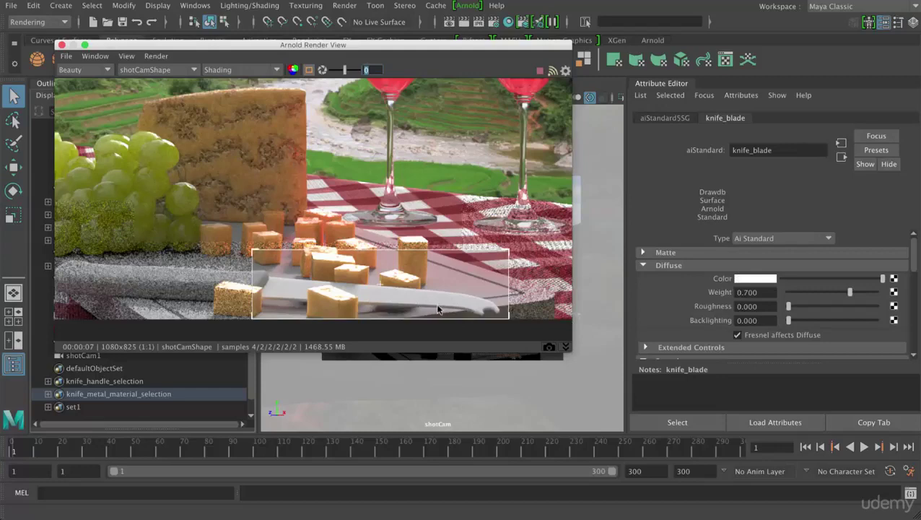
Darken the knife_blade diffuse color to dark grey and lower its diffuse weight to 0.118
{"action": "left_click_drag", "start_coordinate": [834, 281], "coordinate": [792, 282]}
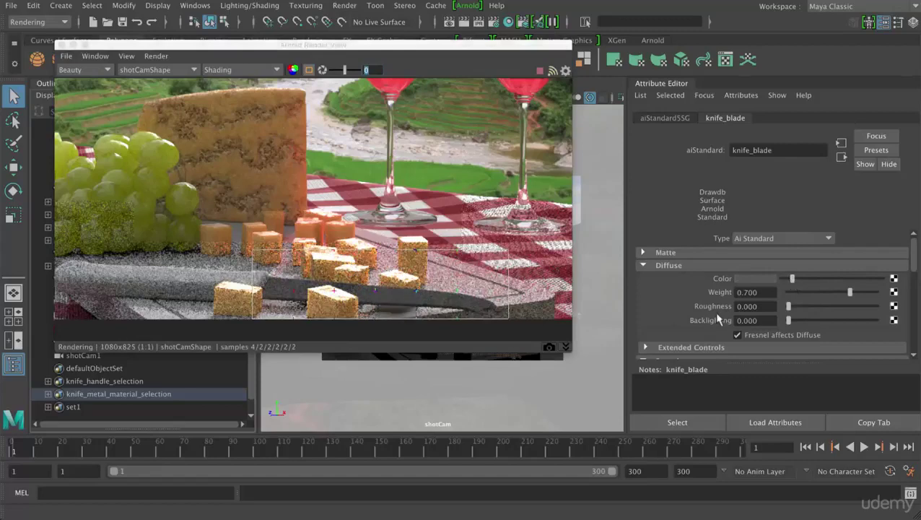
{"action": "left_click_drag", "start_coordinate": [808, 293], "coordinate": [797, 294]}
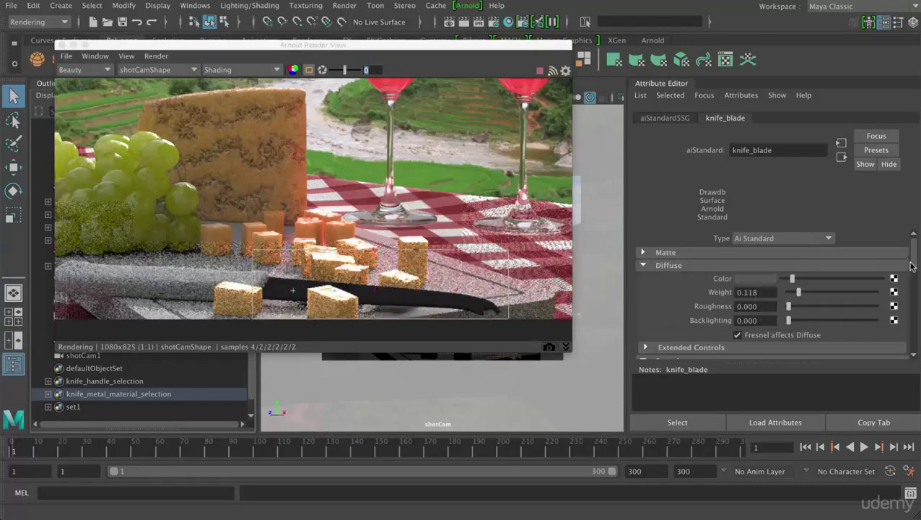
{"action": "scroll", "coordinate": [875, 256], "scroll_direction": "down", "scroll_amount": 2}
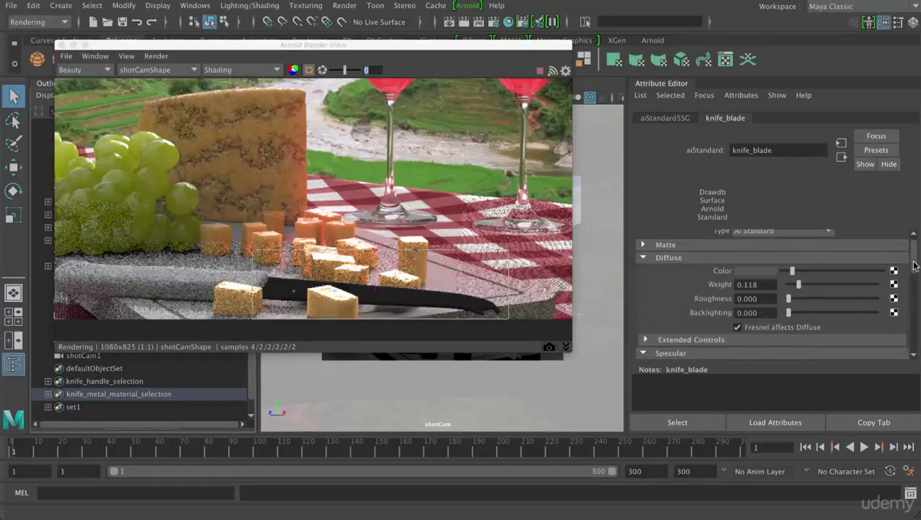
{"action": "left_click", "coordinate": [874, 256]}
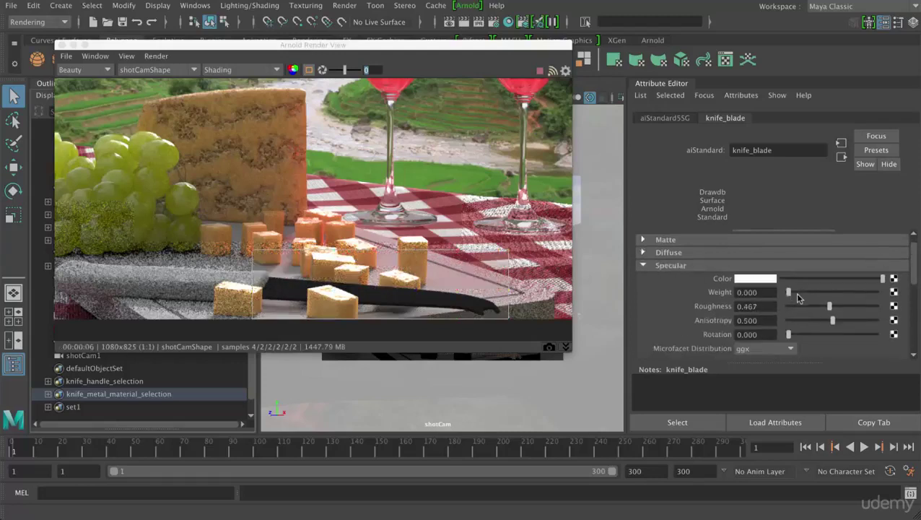
Set the blade material's specular weight to 0.294, color to light grey, and roughness to 0.169
{"action": "left_click_drag", "start_coordinate": [795, 294], "coordinate": [813, 296]}
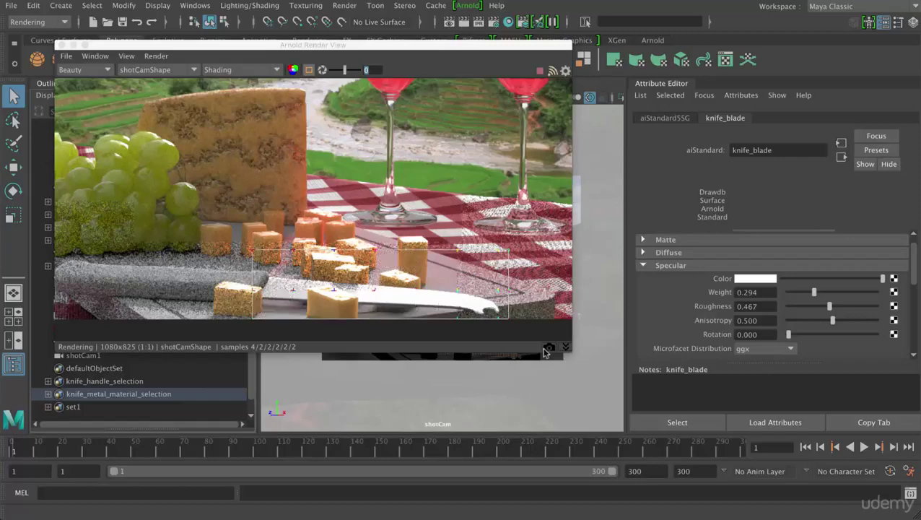
{"action": "left_click_drag", "start_coordinate": [854, 284], "coordinate": [834, 284]}
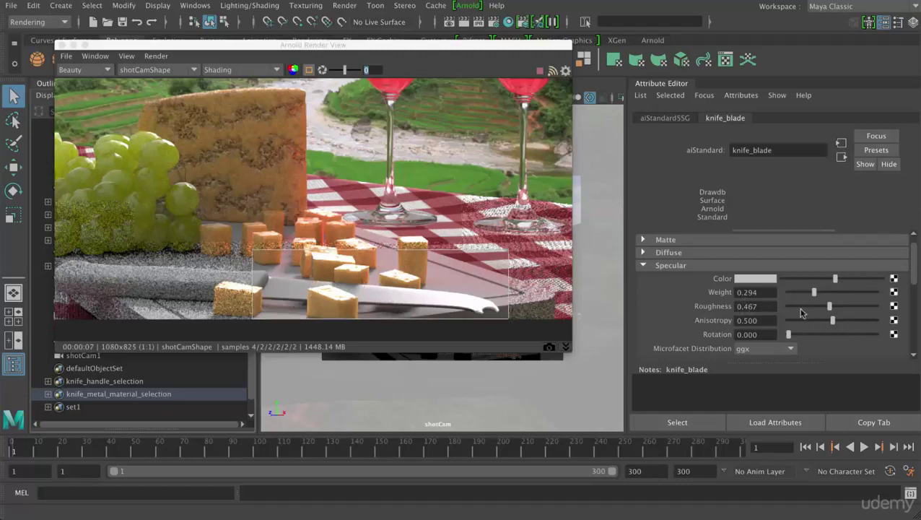
{"action": "left_click_drag", "start_coordinate": [823, 312], "coordinate": [792, 312]}
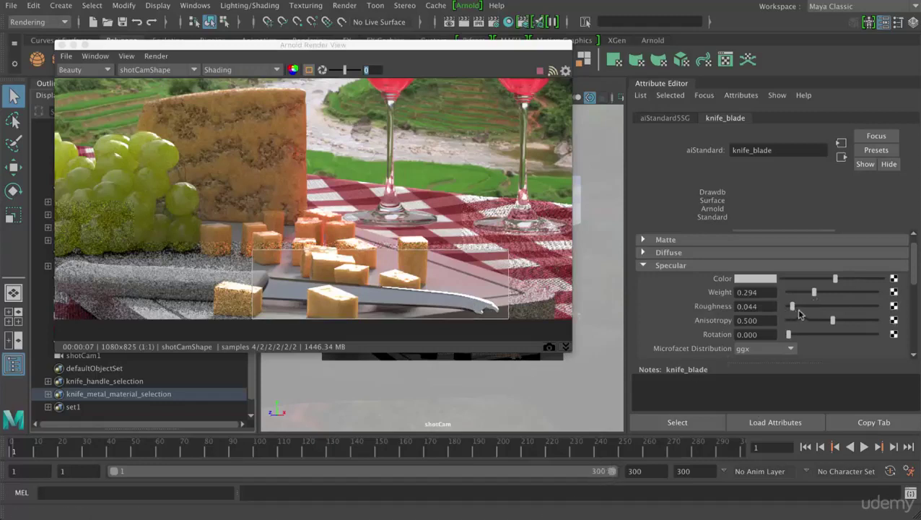
{"action": "left_click_drag", "start_coordinate": [797, 308], "coordinate": [802, 312]}
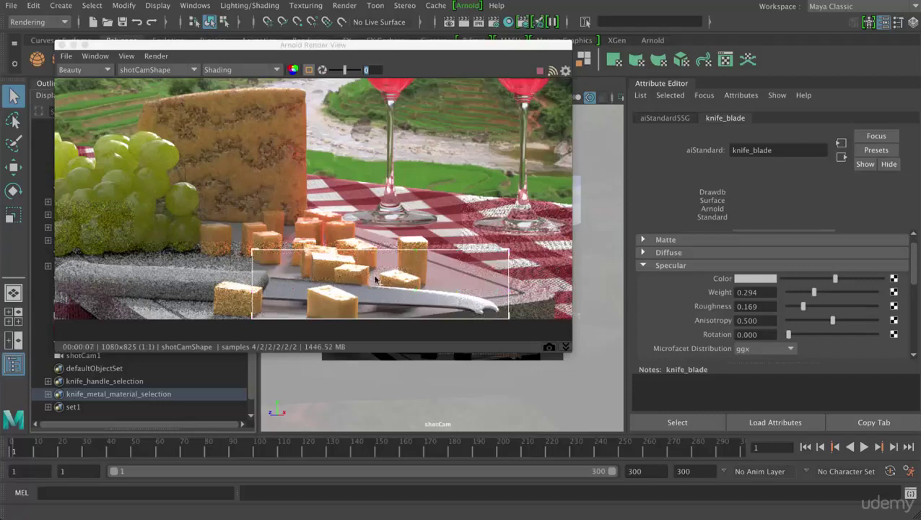
Change the blade material's specular microfacet distribution to beckmann
{"action": "left_click_drag", "start_coordinate": [915, 265], "coordinate": [917, 278]}
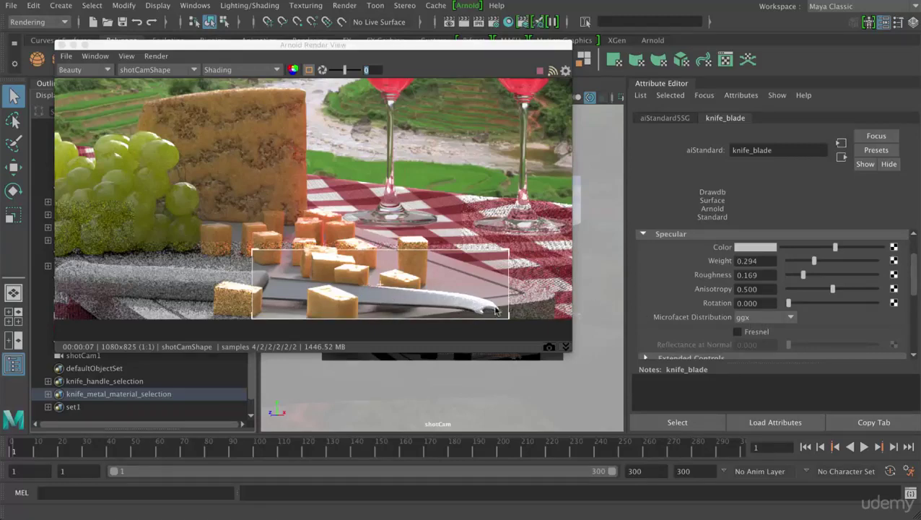
{"action": "left_click", "coordinate": [758, 318]}
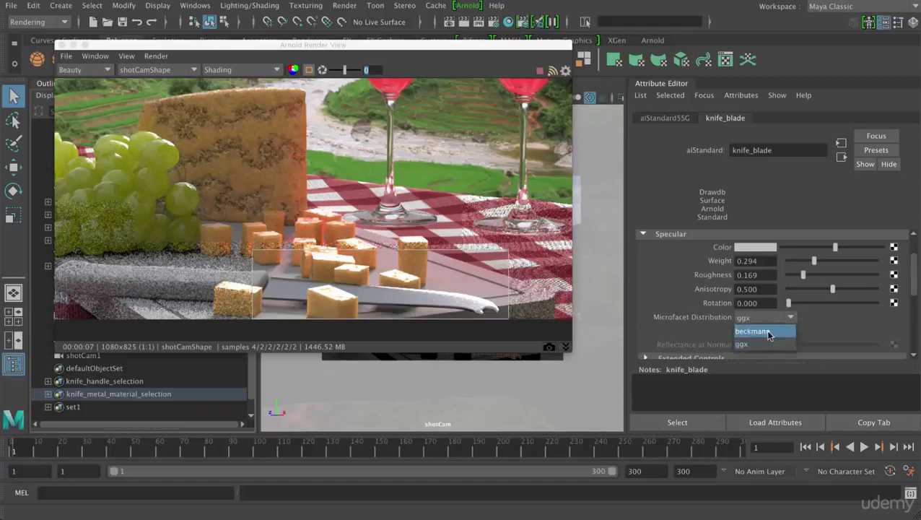
{"action": "left_click", "coordinate": [750, 342]}
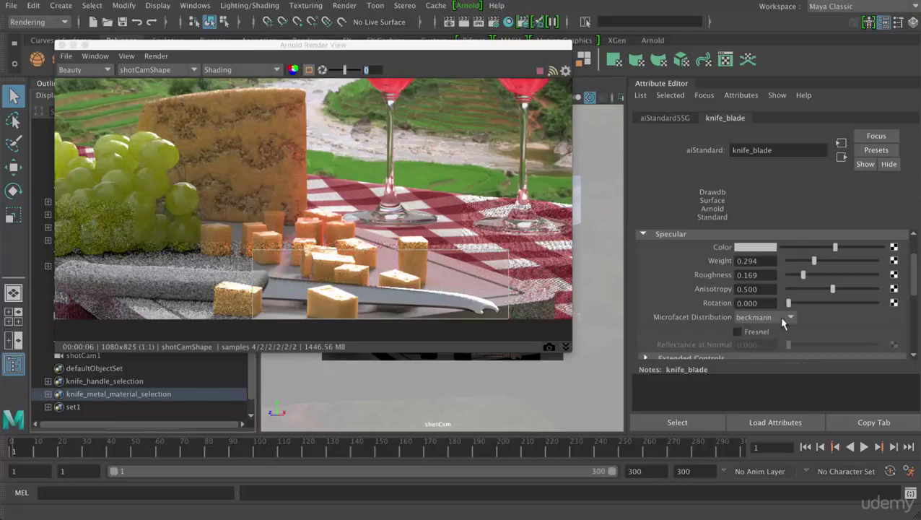
Set the blade material's microfacet distribution to ggx and map its specular color with a File texture
{"action": "left_click", "coordinate": [781, 319]}
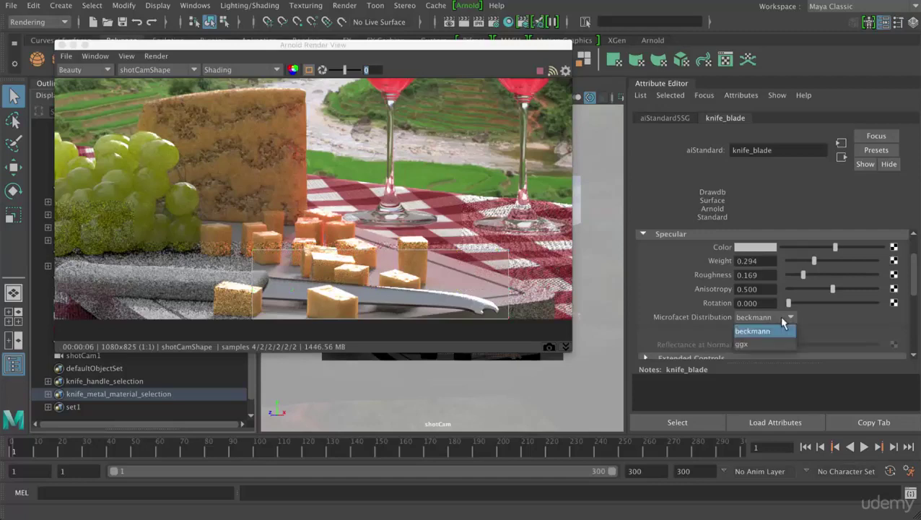
{"action": "left_click", "coordinate": [750, 345]}
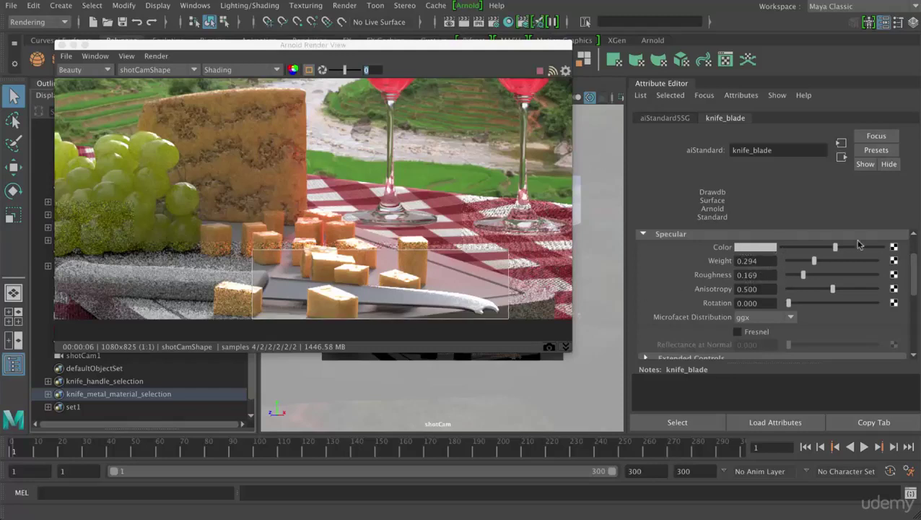
{"action": "left_click", "coordinate": [894, 248]}
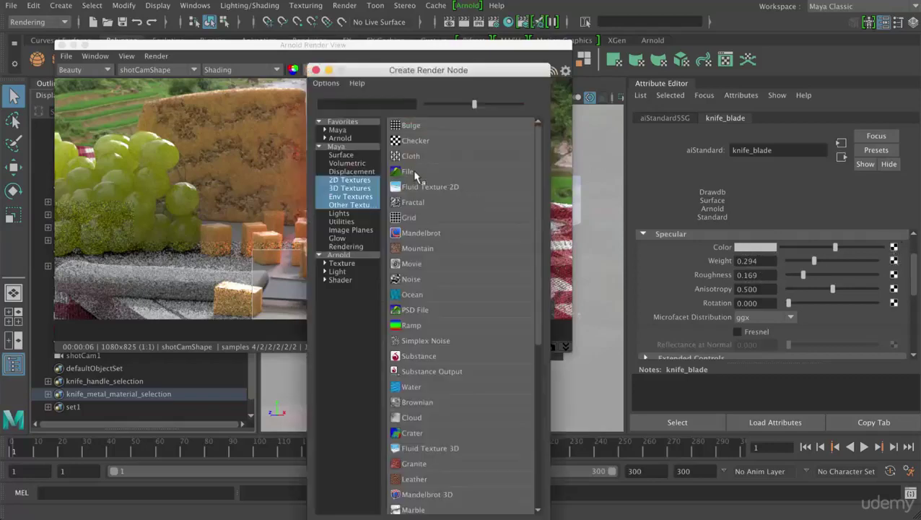
{"action": "left_click", "coordinate": [414, 172]}
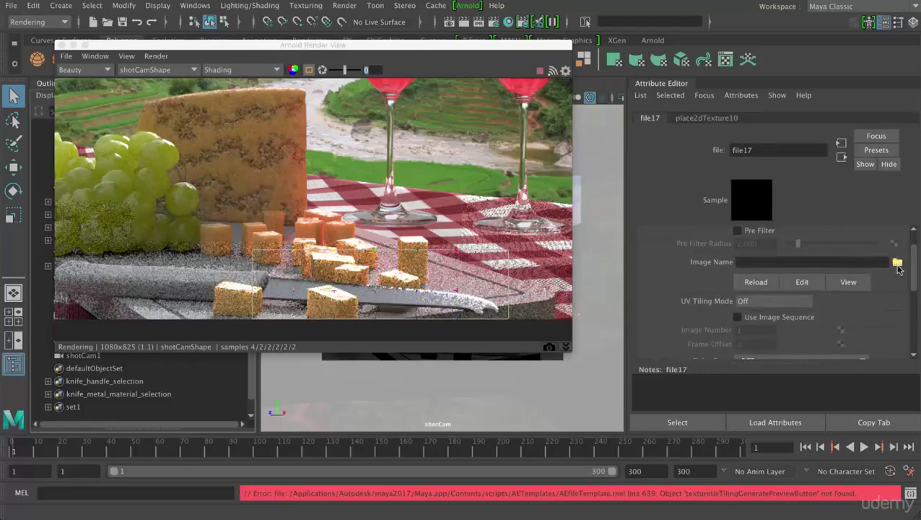
Load knife-metal-specular.tif from the project's sourceimages/textures folder as the specular color texture's image
{"action": "left_click", "coordinate": [898, 264]}
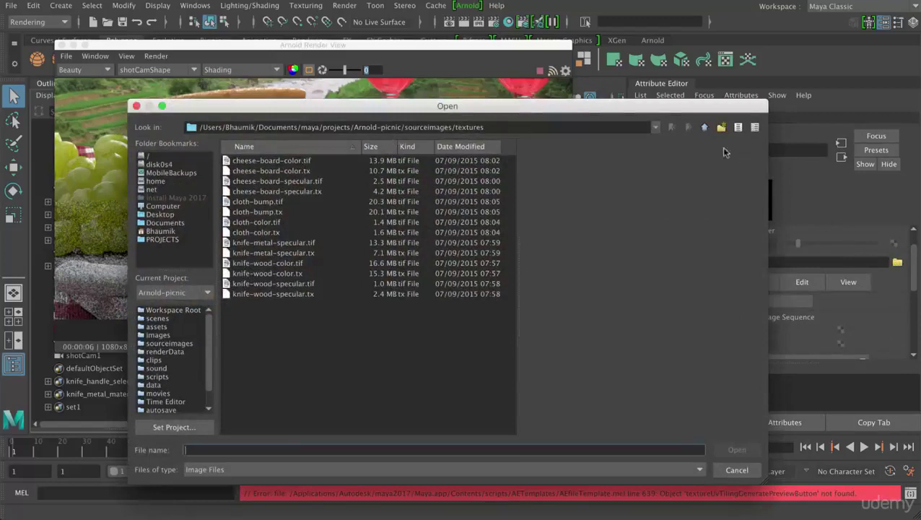
{"action": "left_click", "coordinate": [704, 129]}
{"action": "double_click", "coordinate": [241, 183]}
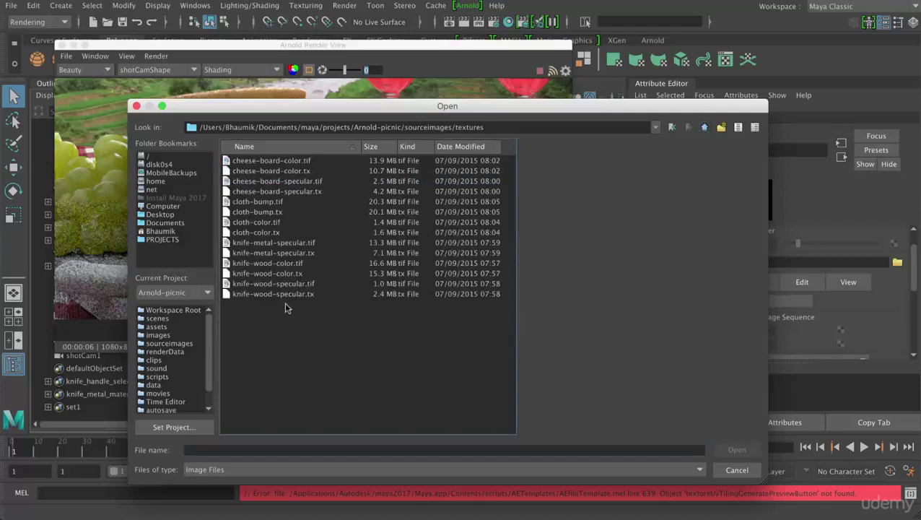
{"action": "left_click", "coordinate": [263, 252]}
{"action": "left_click", "coordinate": [263, 243]}
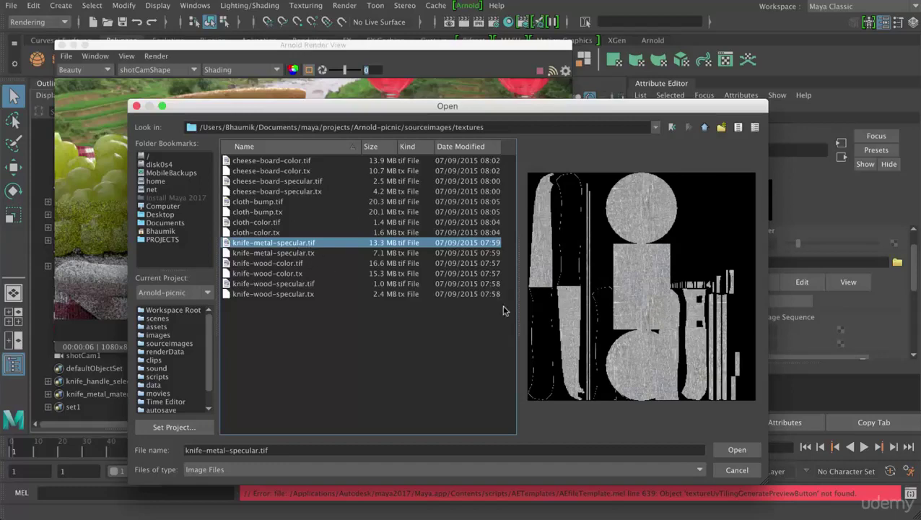
{"action": "left_click", "coordinate": [737, 450]}
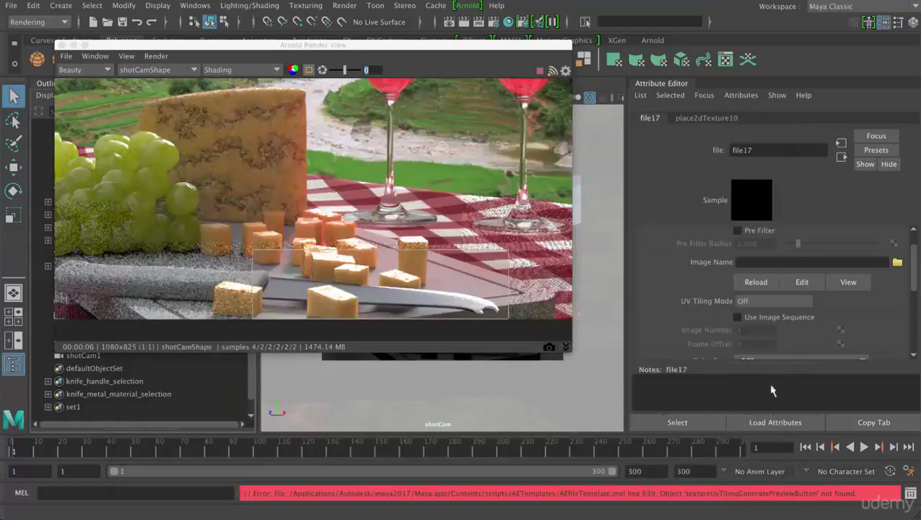
View the knife-metal-specular.tif texture in Fcheck to examine its scratched metal pattern, and close the viewer
{"action": "left_click", "coordinate": [852, 285]}
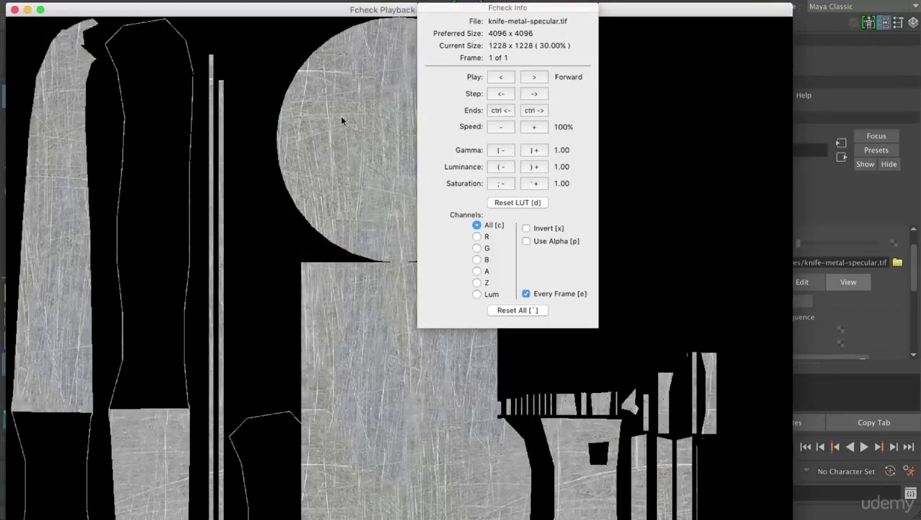
{"action": "left_click_drag", "start_coordinate": [251, 10], "coordinate": [273, 43]}
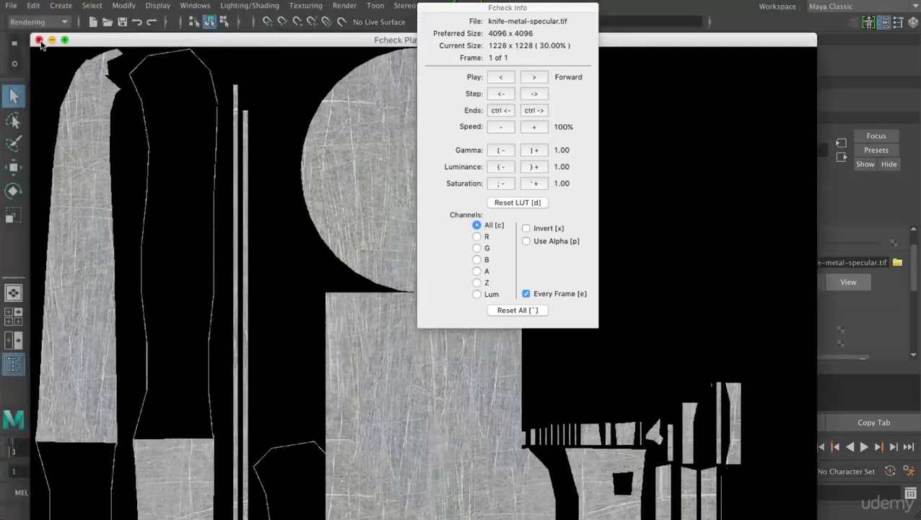
{"action": "left_click", "coordinate": [39, 40]}
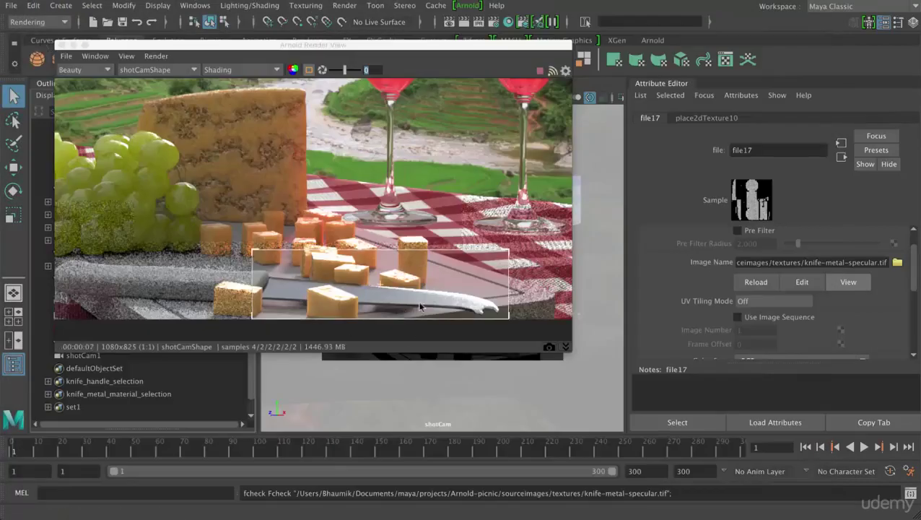
Show the render at real size and bring the knife blade into view
{"action": "left_click", "coordinate": [122, 56]}
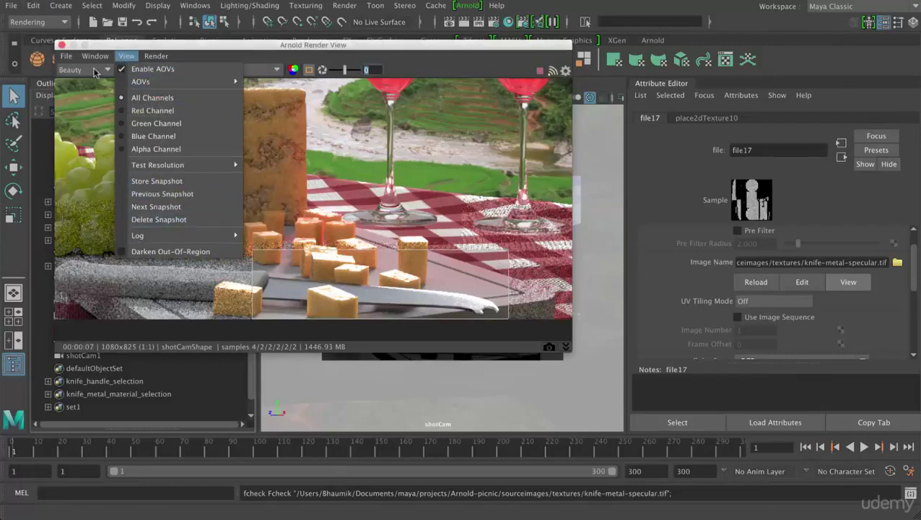
{"action": "left_click", "coordinate": [101, 123]}
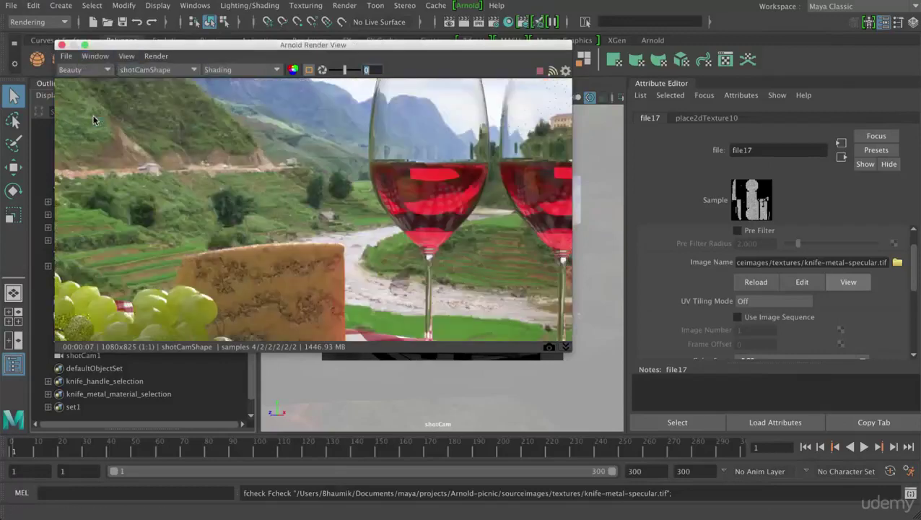
{"action": "middle_click_drag", "start_coordinate": [309, 229], "coordinate": [278, 117]}
{"action": "middle_click_drag", "start_coordinate": [325, 259], "coordinate": [297, 185]}
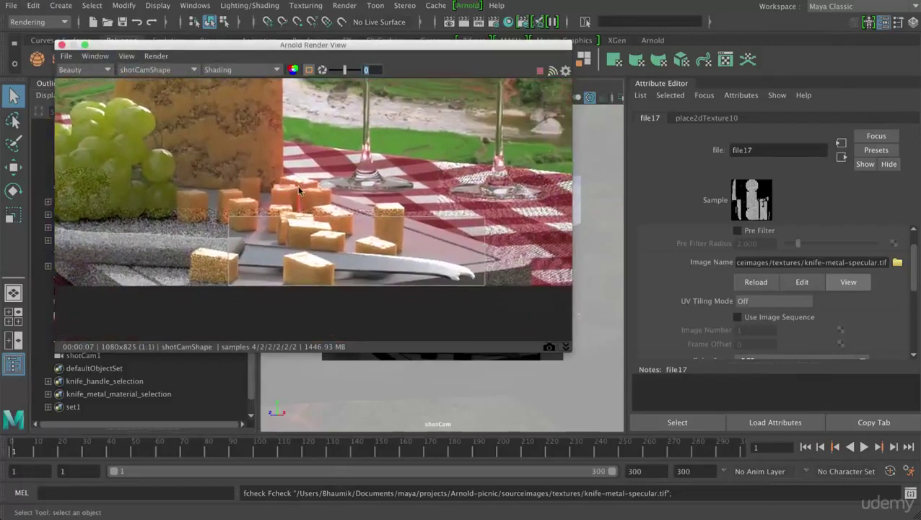
{"action": "middle_click_drag", "start_coordinate": [347, 247], "coordinate": [337, 222]}
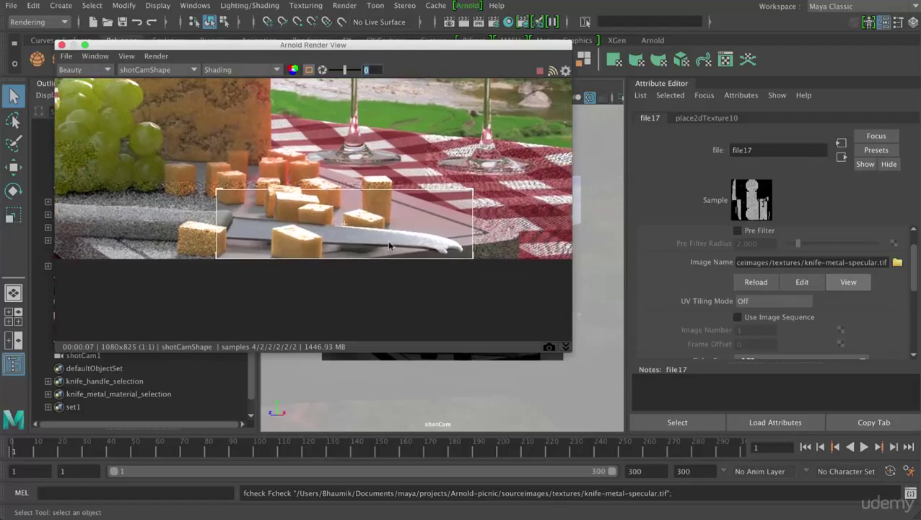
Return to the knife_blade material and darken its diffuse color slightly
{"action": "left_click", "coordinate": [841, 157]}
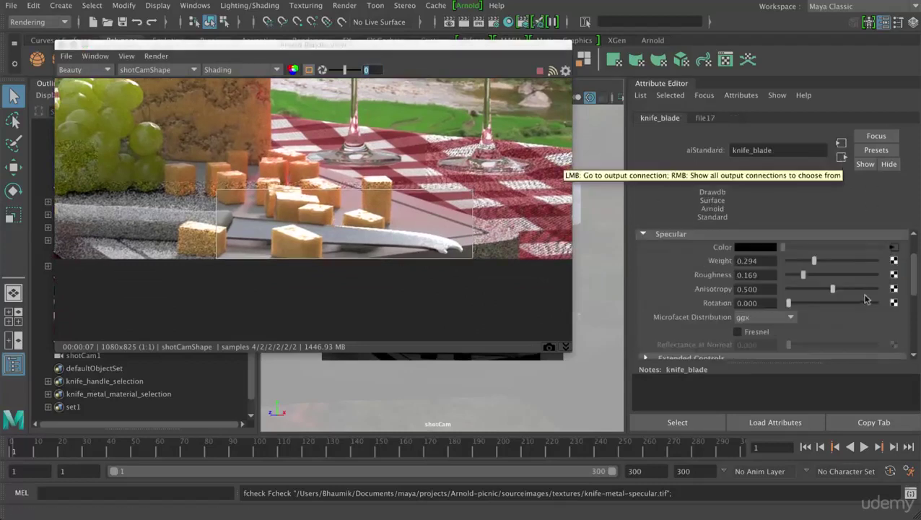
{"action": "scroll", "coordinate": [914, 275], "scroll_direction": "up", "scroll_amount": 1}
{"action": "left_click_drag", "start_coordinate": [914, 275], "coordinate": [916, 258]}
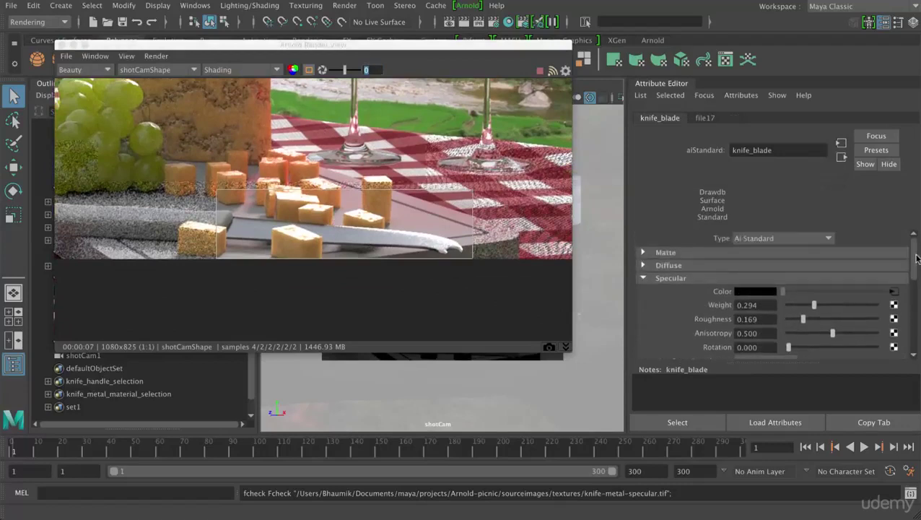
{"action": "left_click", "coordinate": [771, 266]}
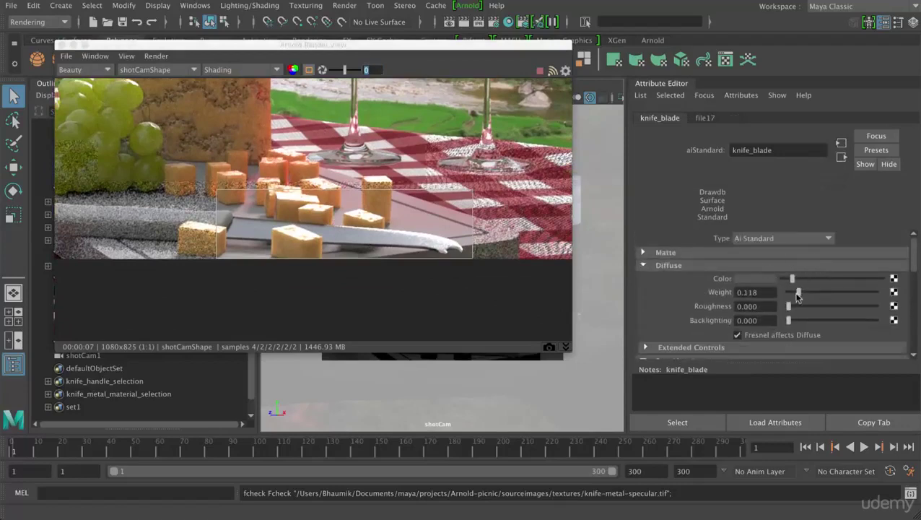
{"action": "left_click", "coordinate": [791, 280]}
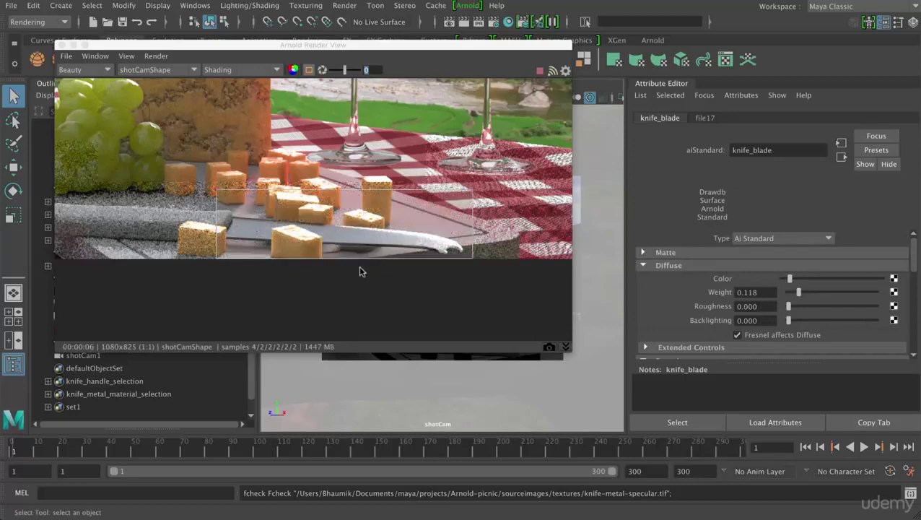
Examine the knife blade's shading in the render up close and from afar, and review the material's specular settings
{"action": "scroll", "coordinate": [361, 271], "scroll_direction": "up", "scroll_amount": 2}
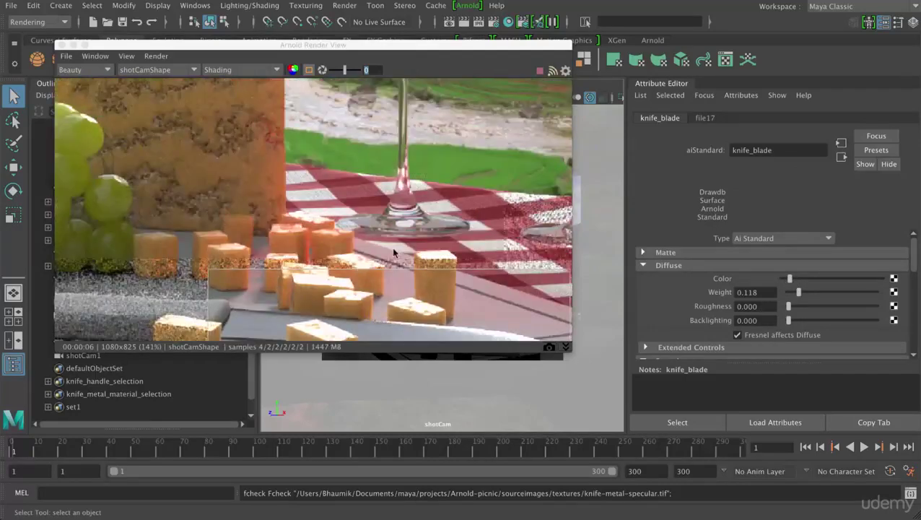
{"action": "middle_click_drag", "start_coordinate": [392, 249], "coordinate": [387, 178]}
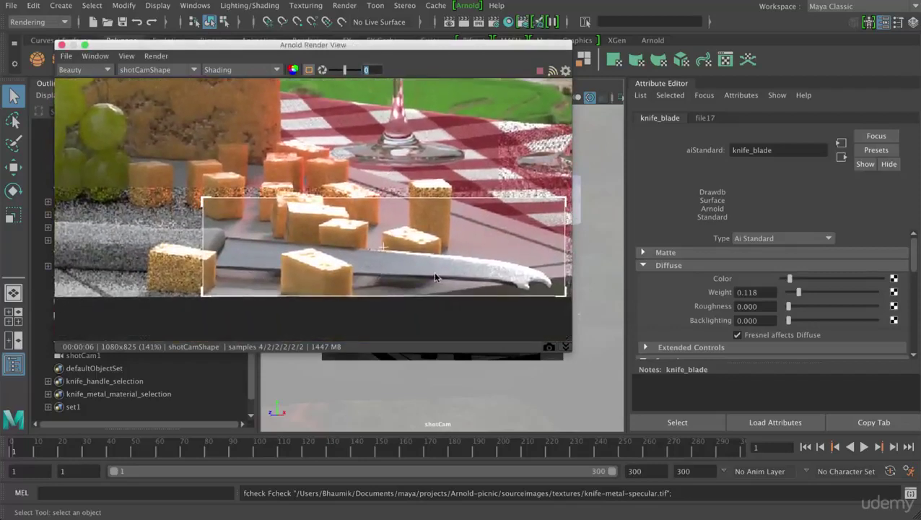
{"action": "scroll", "coordinate": [429, 274], "scroll_direction": "down", "scroll_amount": 3}
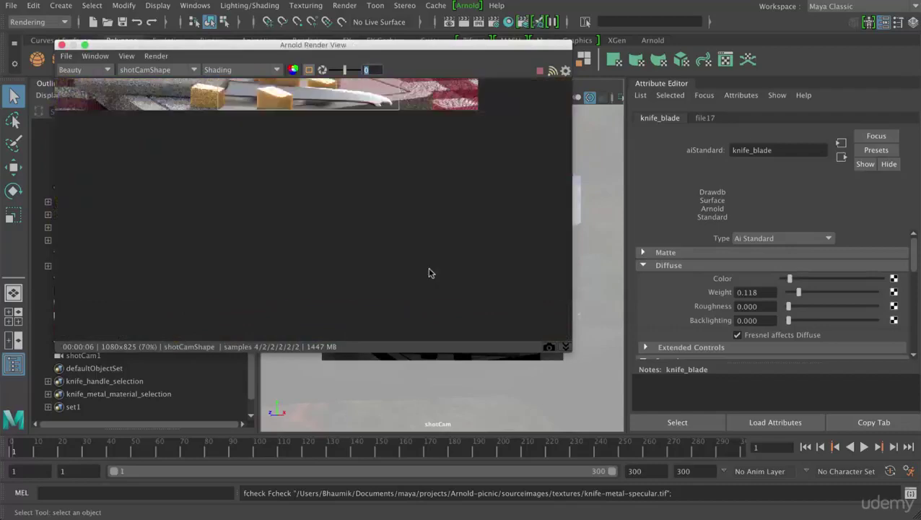
{"action": "scroll", "coordinate": [429, 273], "scroll_direction": "up", "scroll_amount": 2}
{"action": "scroll", "coordinate": [429, 273], "scroll_direction": "down", "scroll_amount": 2}
{"action": "scroll", "coordinate": [430, 276], "scroll_direction": "up", "scroll_amount": 1}
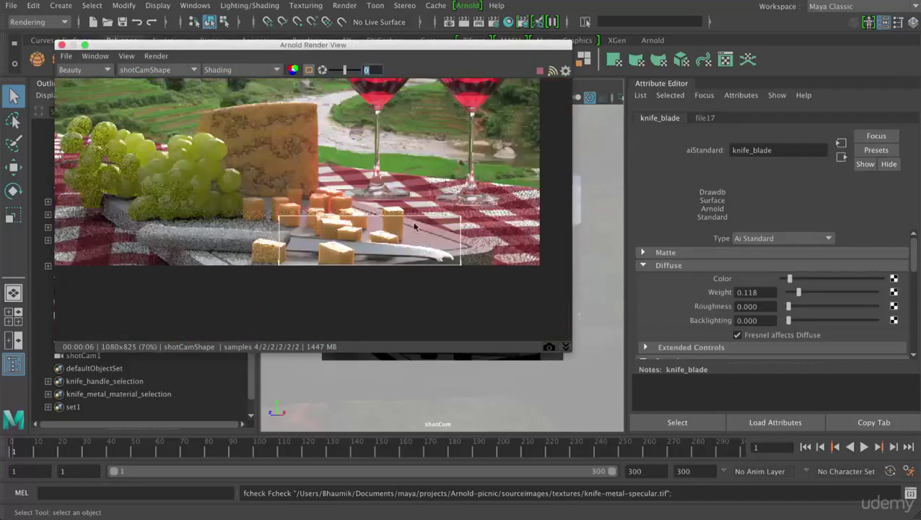
{"action": "left_click_drag", "start_coordinate": [915, 265], "coordinate": [914, 288]}
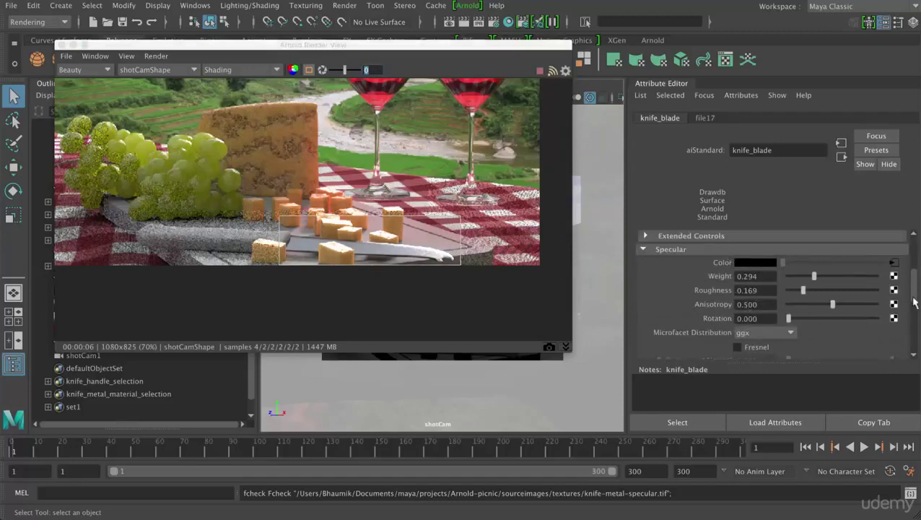
{"action": "left_click_drag", "start_coordinate": [914, 296], "coordinate": [914, 255]}
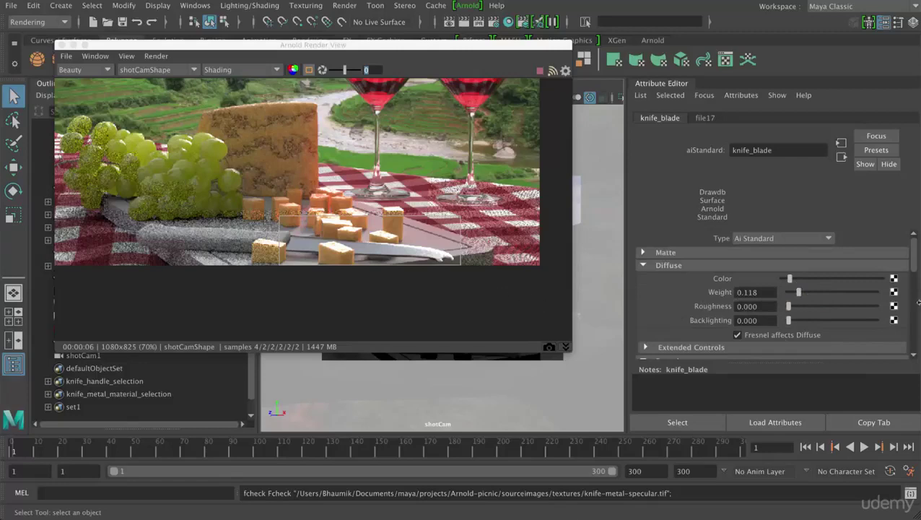
Map the blade material's diffuse color with a File texture using knife-metal-specular.tif
{"action": "left_click", "coordinate": [894, 279]}
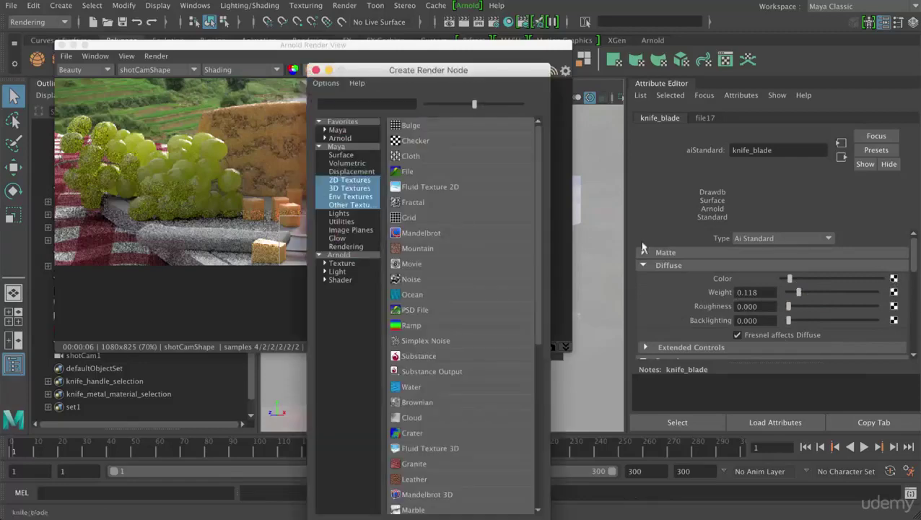
{"action": "left_click", "coordinate": [517, 175]}
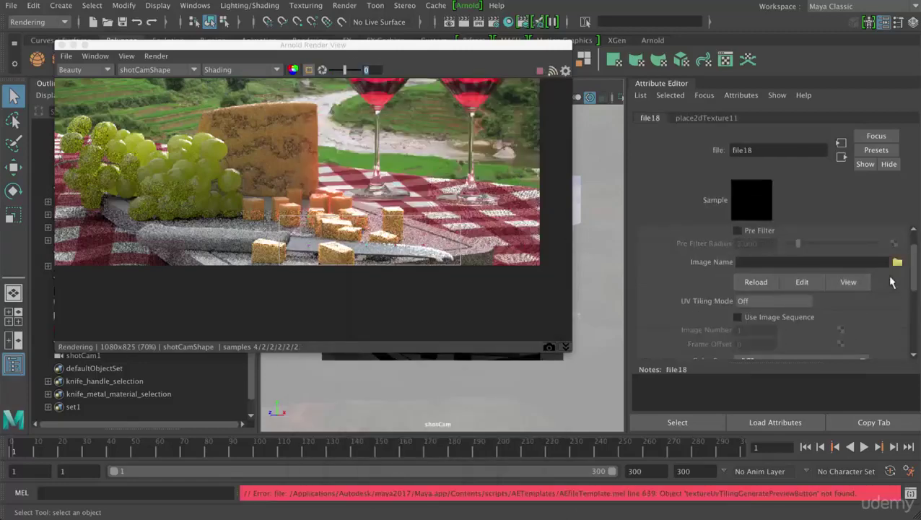
{"action": "left_click", "coordinate": [897, 262]}
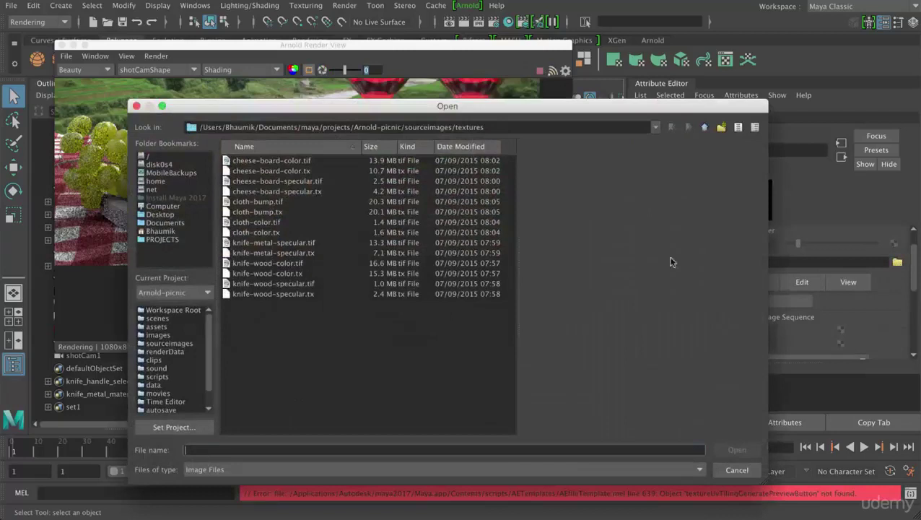
{"action": "left_click", "coordinate": [295, 244]}
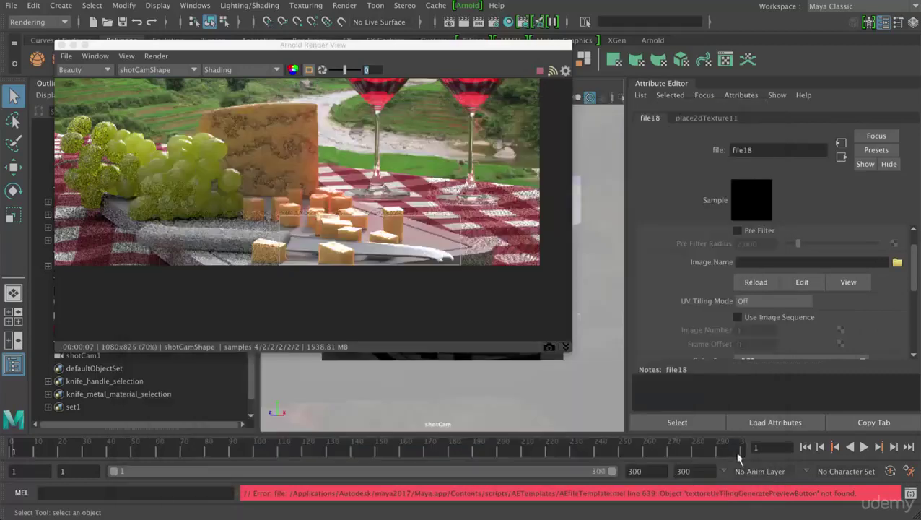
{"action": "left_click", "coordinate": [736, 450]}
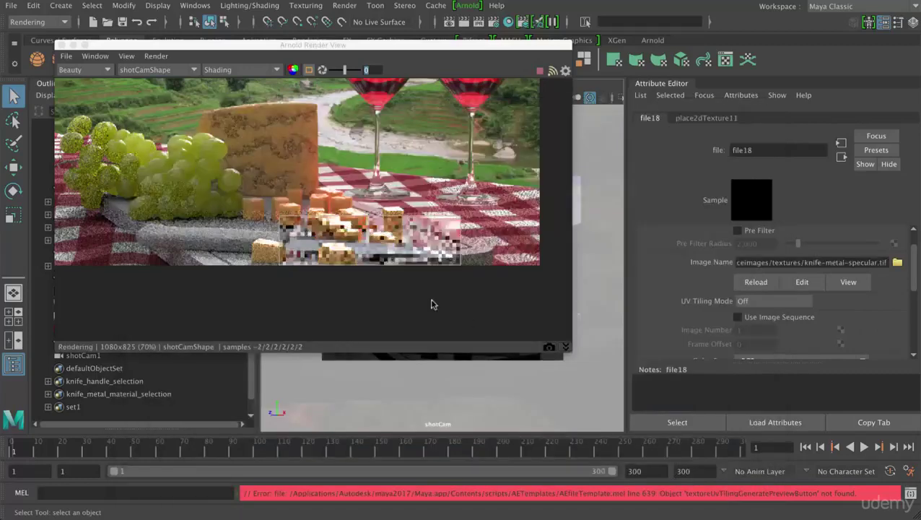
Update the full scene in the Arnold Render View
{"action": "left_click", "coordinate": [127, 56]}
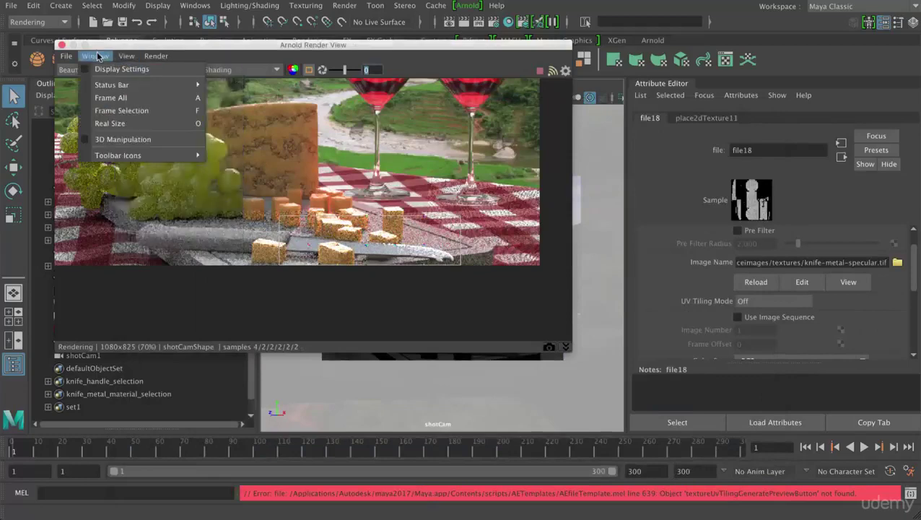
{"action": "mouse_move", "coordinate": [156, 56]}
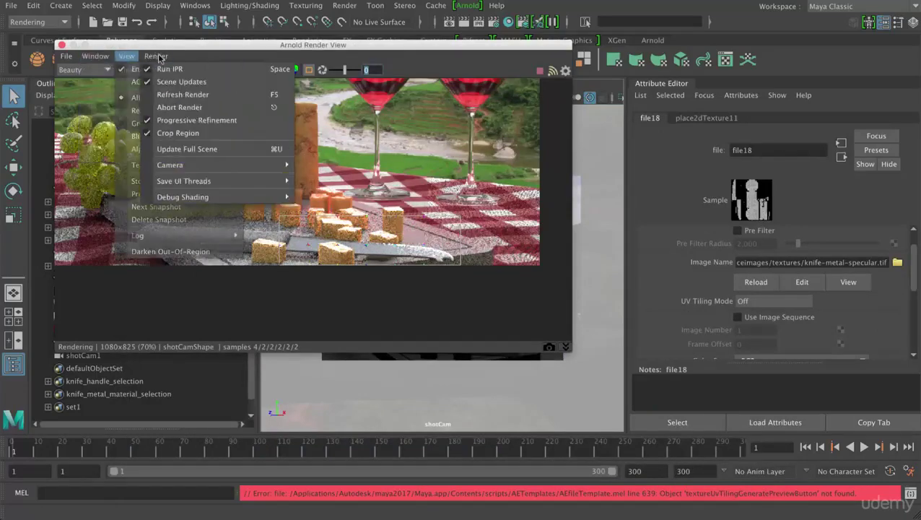
{"action": "left_click", "coordinate": [179, 148]}
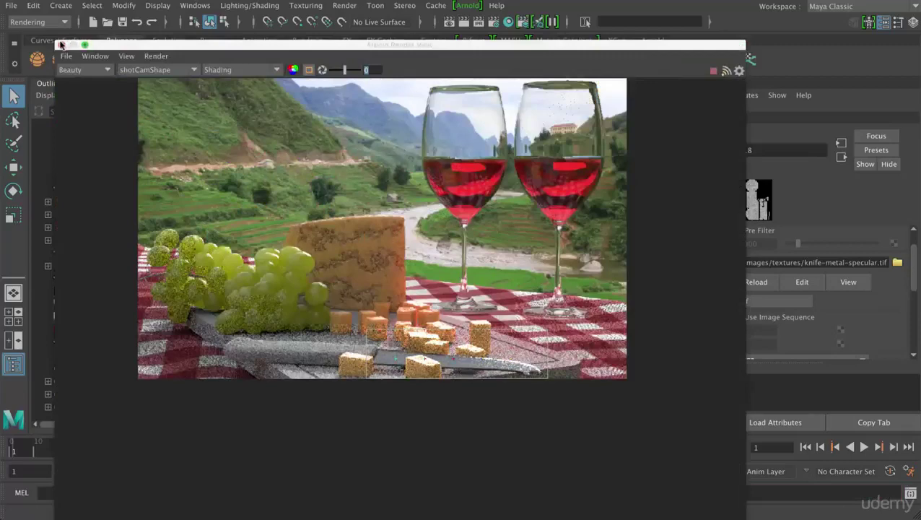
Shrink and reposition the Arnold Render View window clear of the material attributes, and show the knife area at real size
{"action": "left_click_drag", "start_coordinate": [56, 43], "coordinate": [223, 194]}
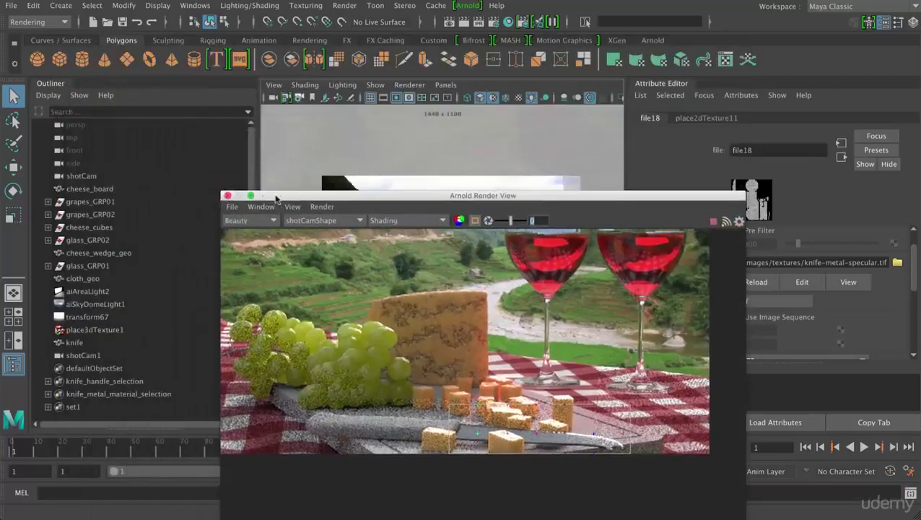
{"action": "left_click_drag", "start_coordinate": [280, 197], "coordinate": [153, 52]}
{"action": "left_click", "coordinate": [130, 59]}
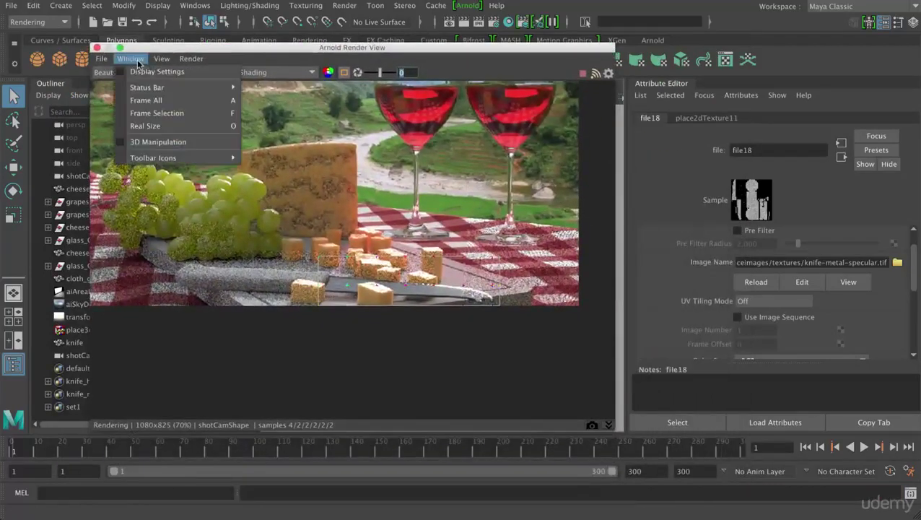
{"action": "left_click", "coordinate": [145, 126]}
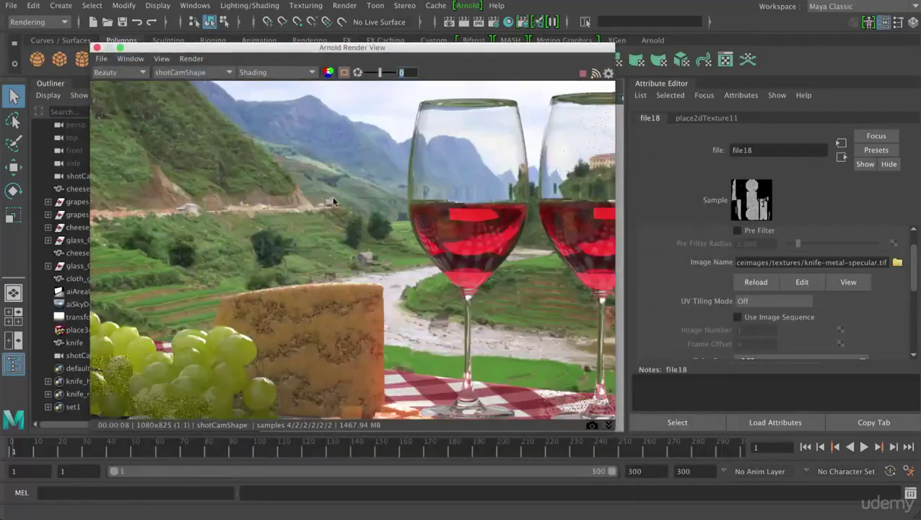
{"action": "middle_click_drag", "start_coordinate": [394, 233], "coordinate": [338, 213]}
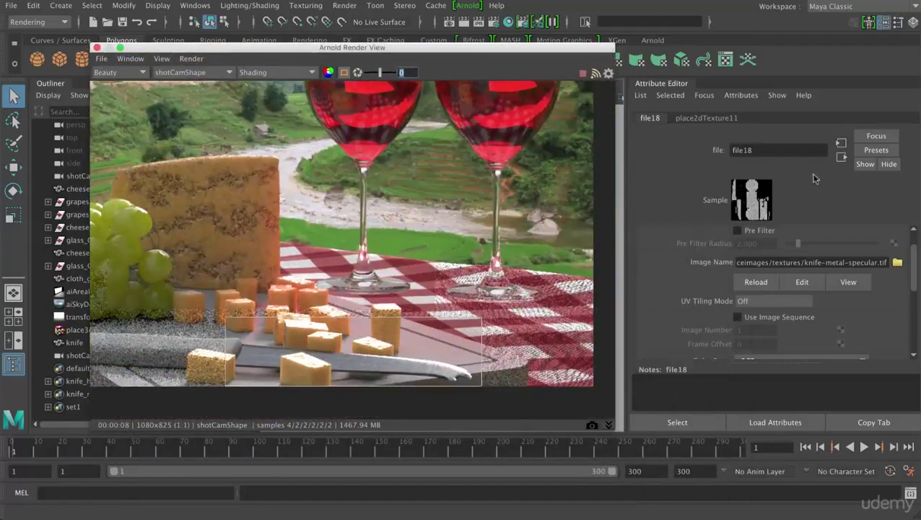
Return to the knife_blade material and raise its specular weight to about 0.412
{"action": "left_click", "coordinate": [842, 158]}
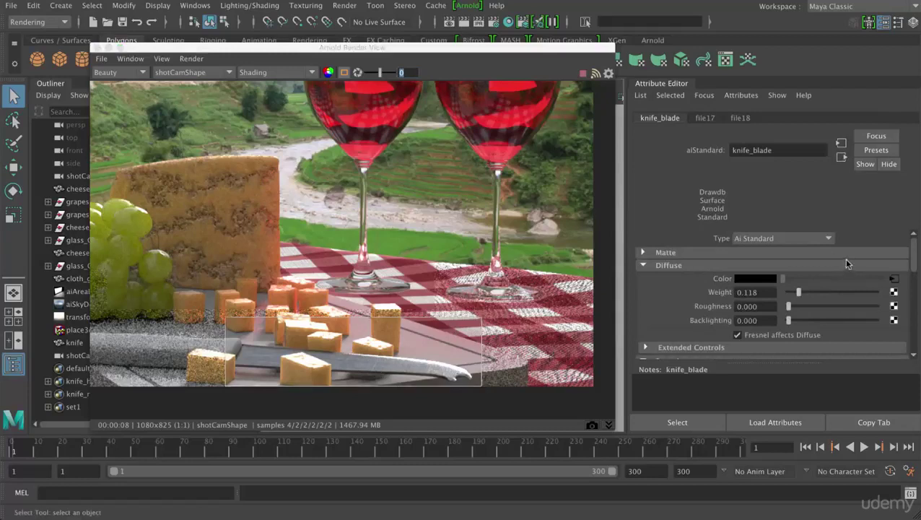
{"action": "scroll", "coordinate": [917, 258], "scroll_direction": "down", "scroll_amount": 1}
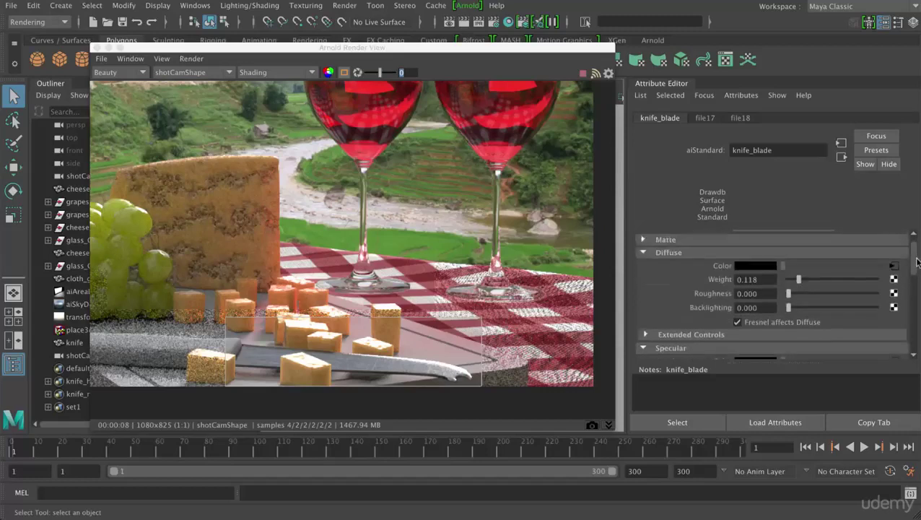
{"action": "left_click_drag", "start_coordinate": [918, 257], "coordinate": [915, 278]}
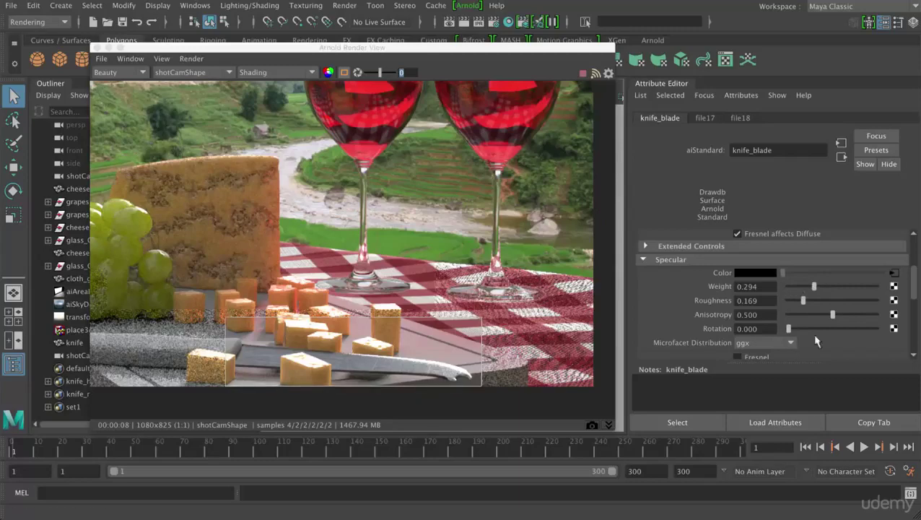
{"action": "left_click_drag", "start_coordinate": [814, 287], "coordinate": [833, 287]}
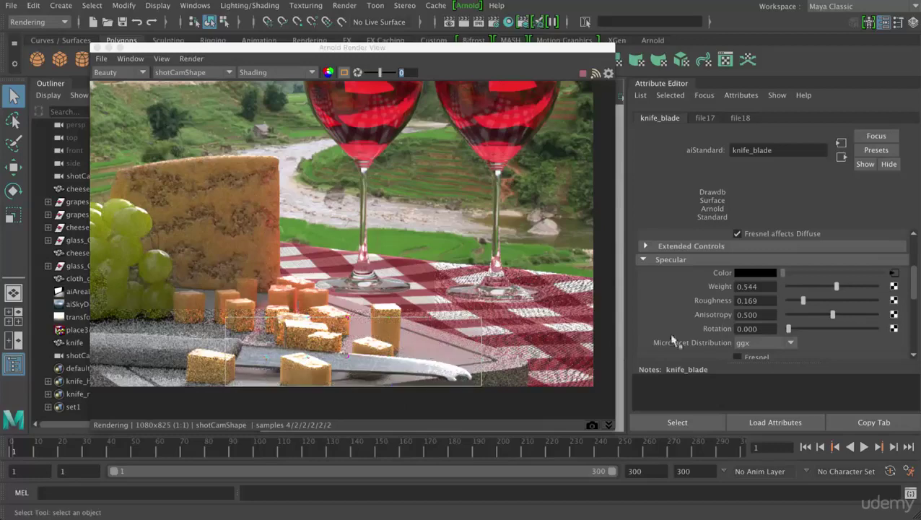
{"action": "left_click_drag", "start_coordinate": [837, 287], "coordinate": [823, 291]}
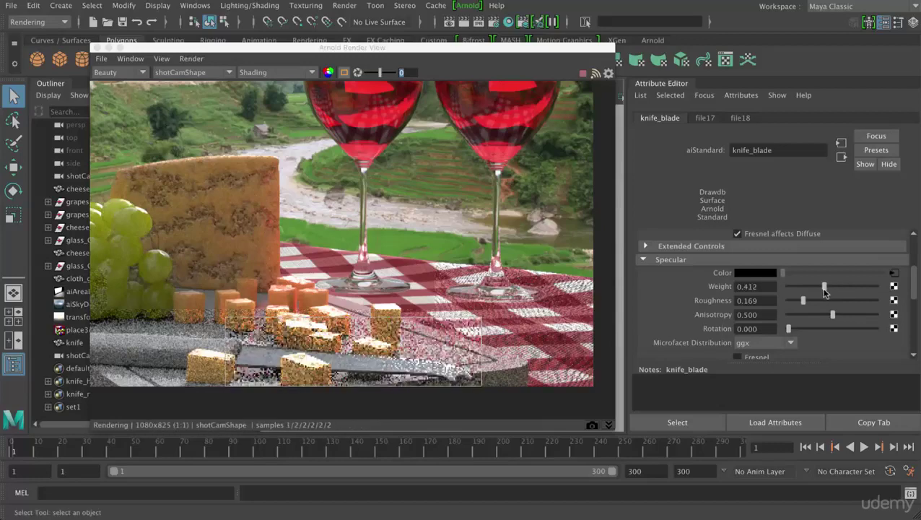